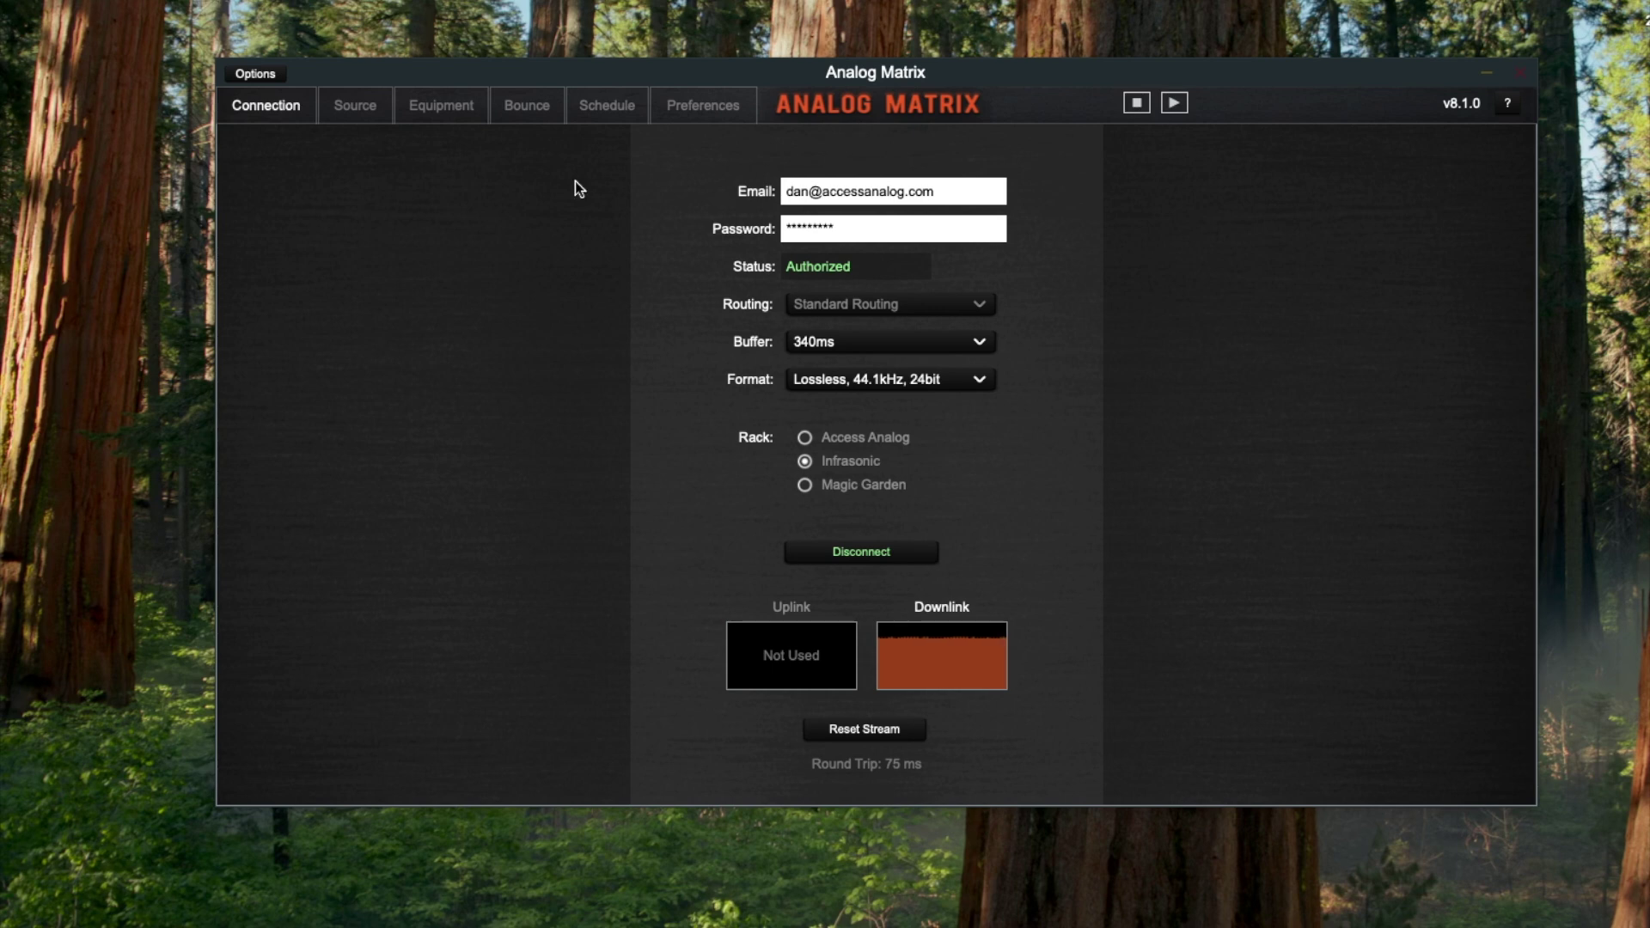
# - Look over the Source, Equipment and Bounce pages, then return to the Connection page
pyautogui.click(355, 112)
pyautogui.click(432, 105)
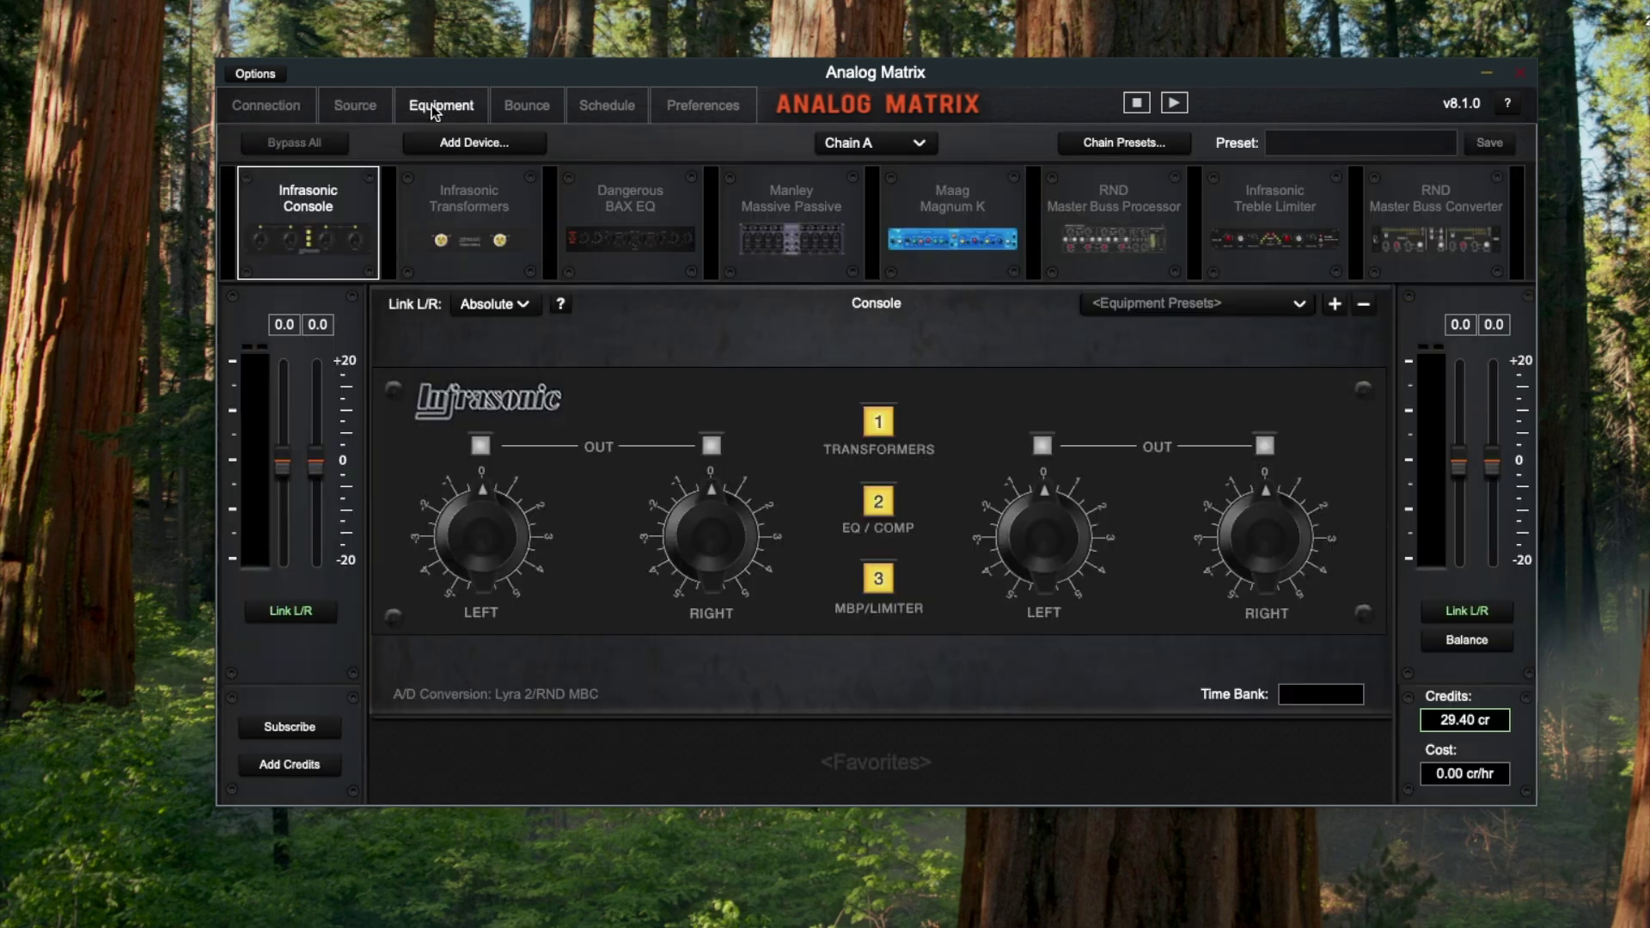
pyautogui.click(507, 106)
pyautogui.click(353, 115)
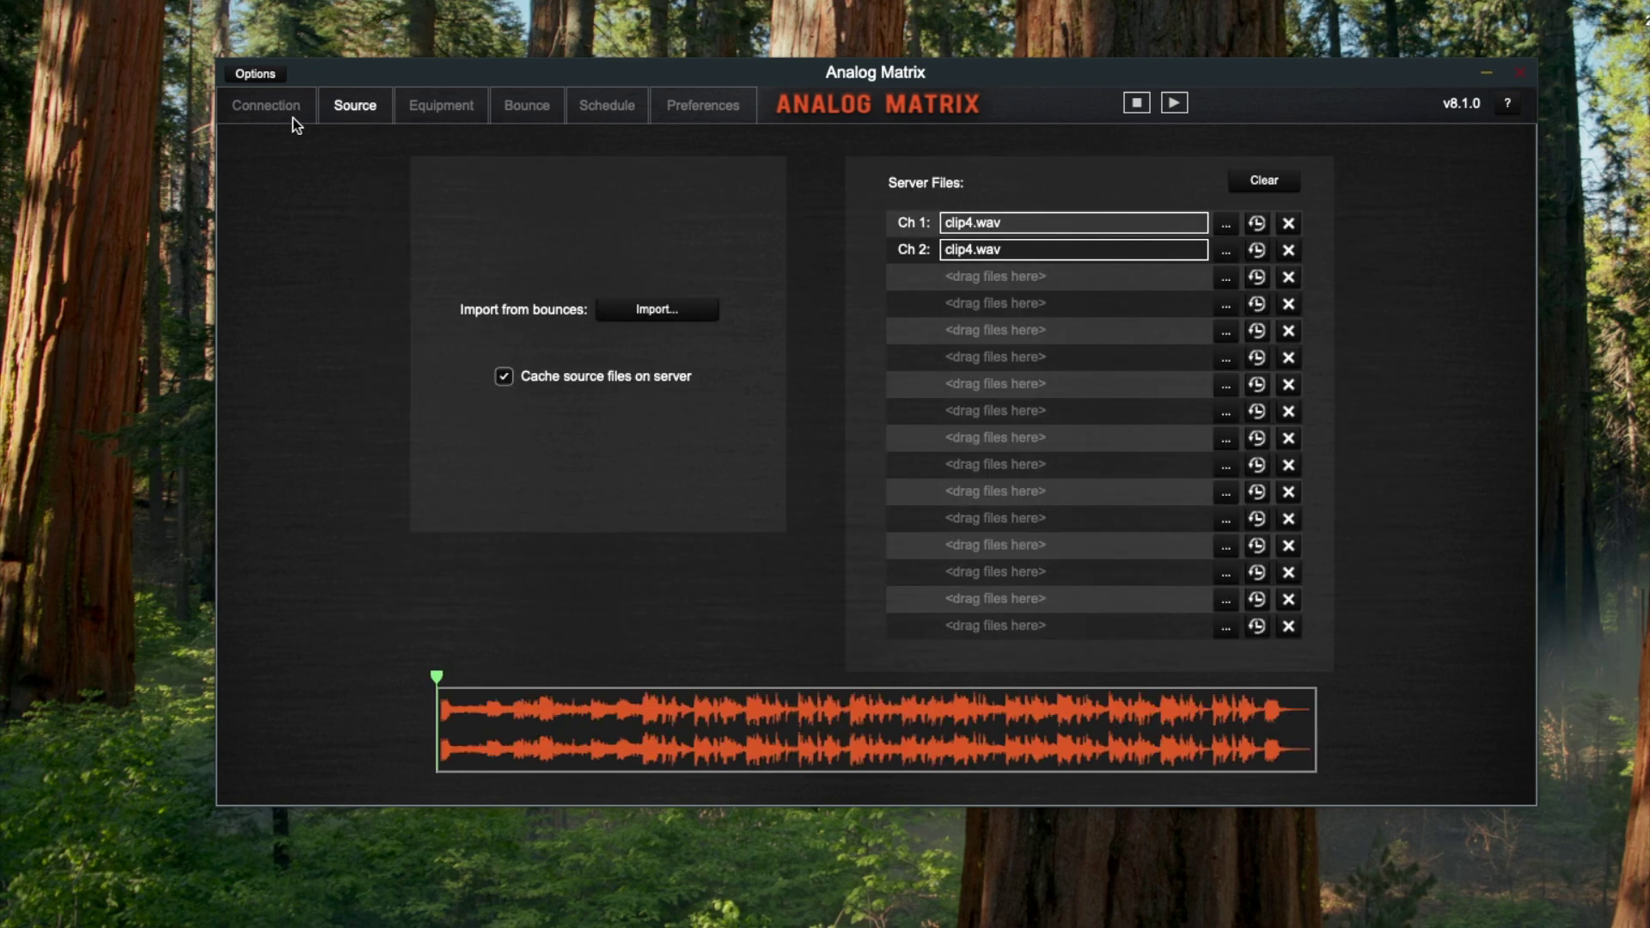
pyautogui.click(286, 121)
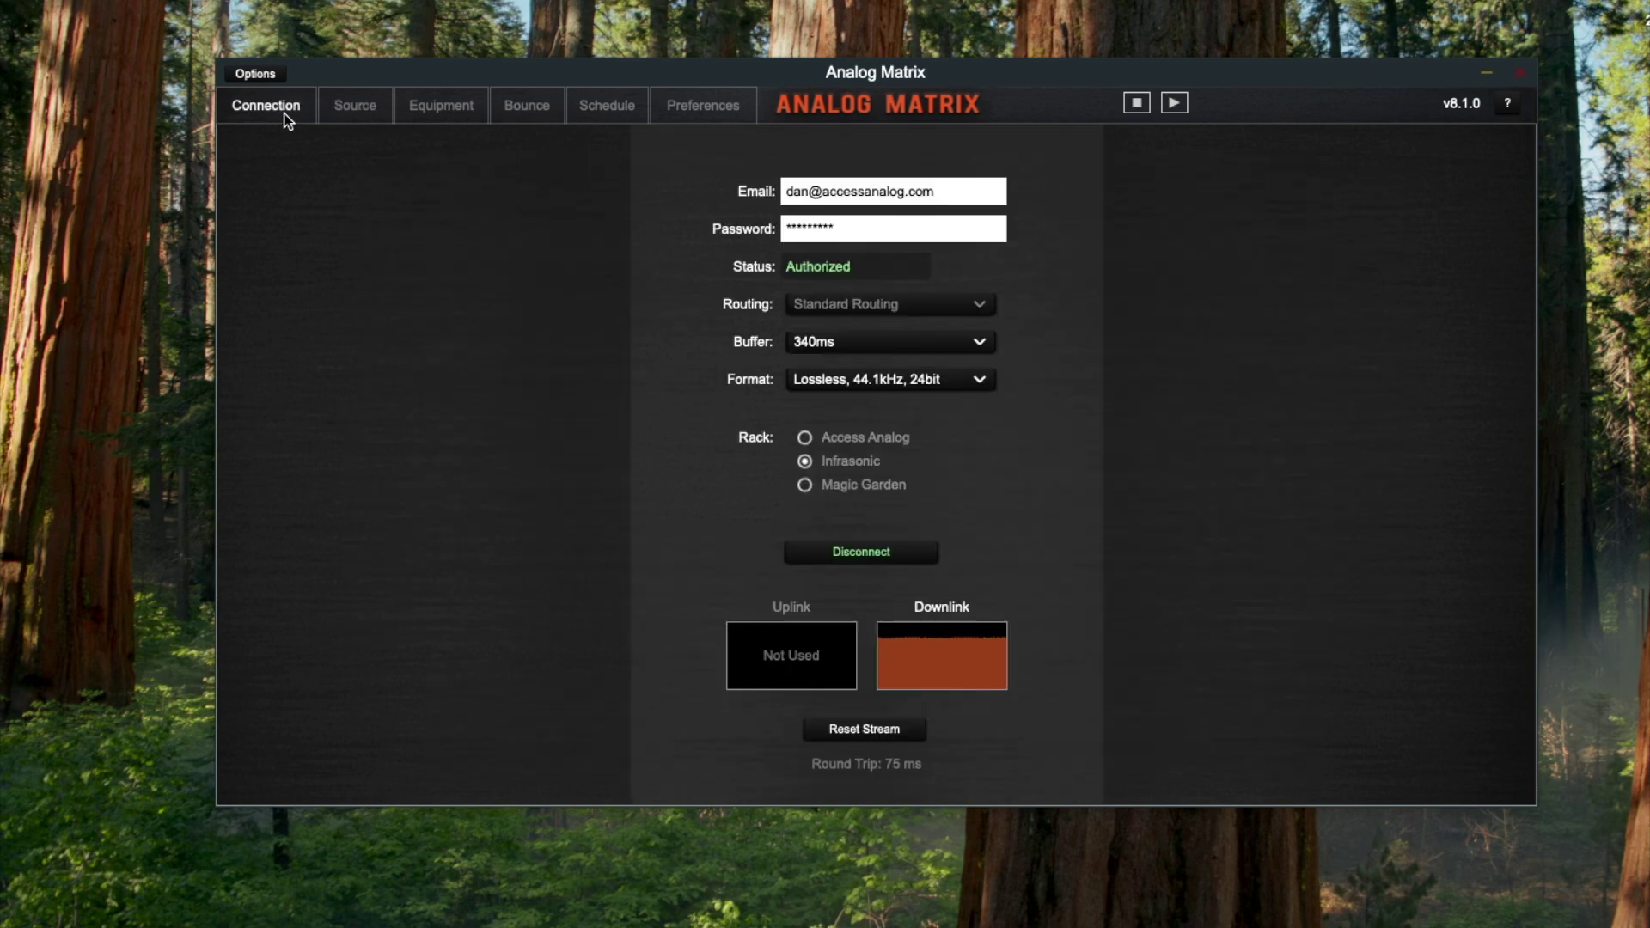
# - Tick Mute audio input in Audio/MIDI Settings and close the dialog
pyautogui.click(248, 73)
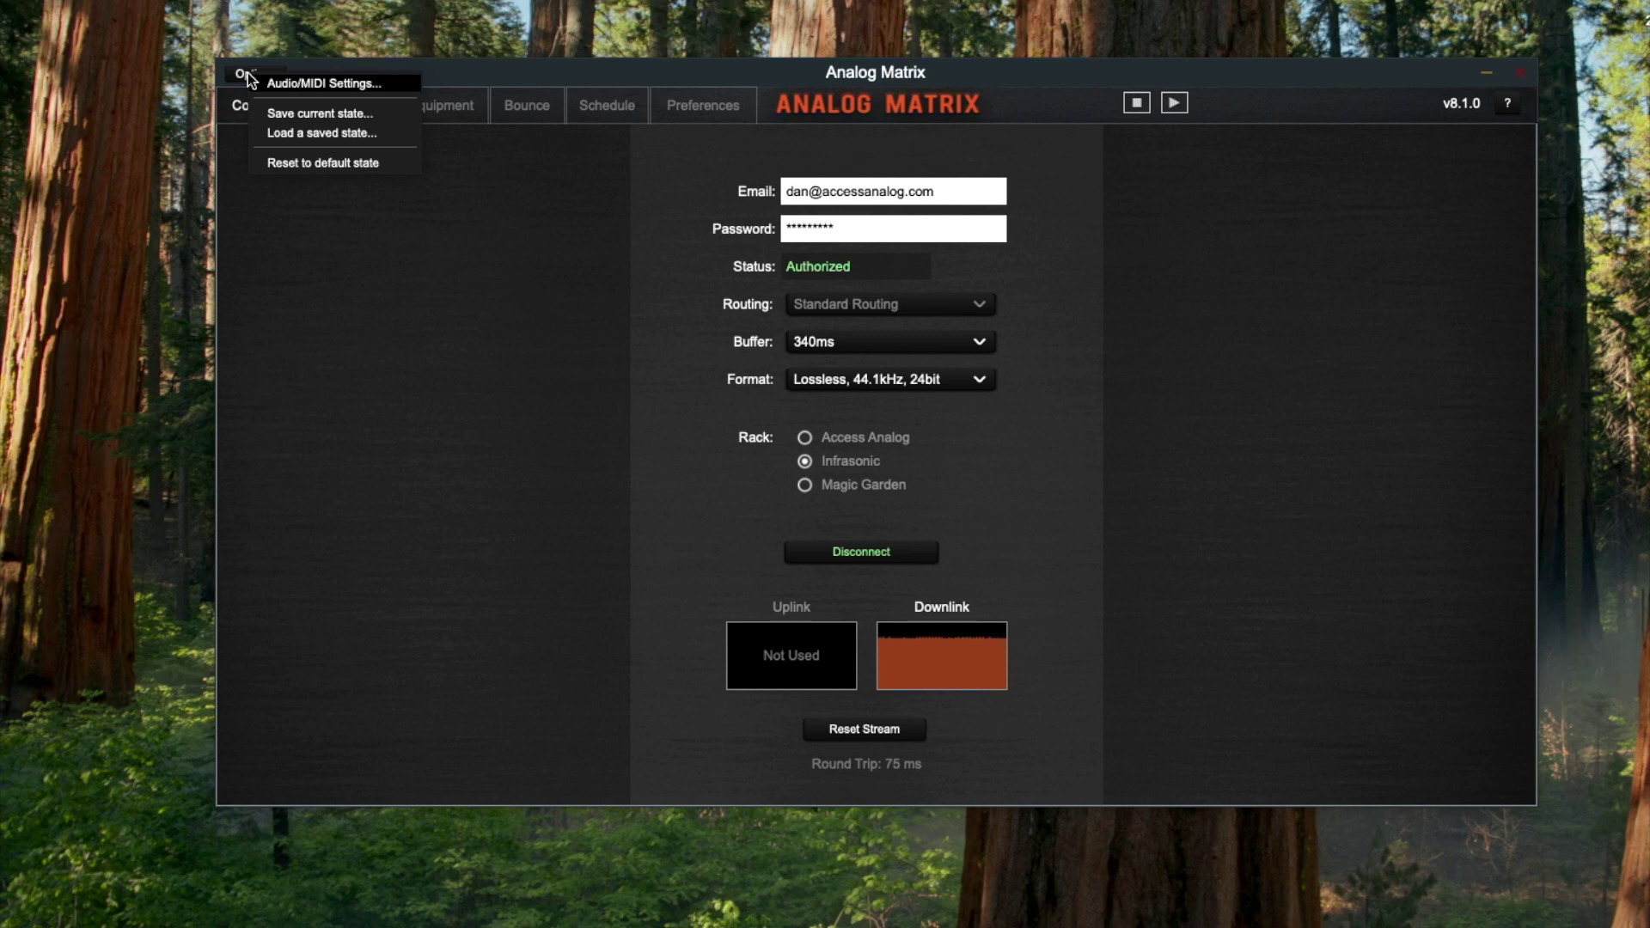
pyautogui.click(298, 84)
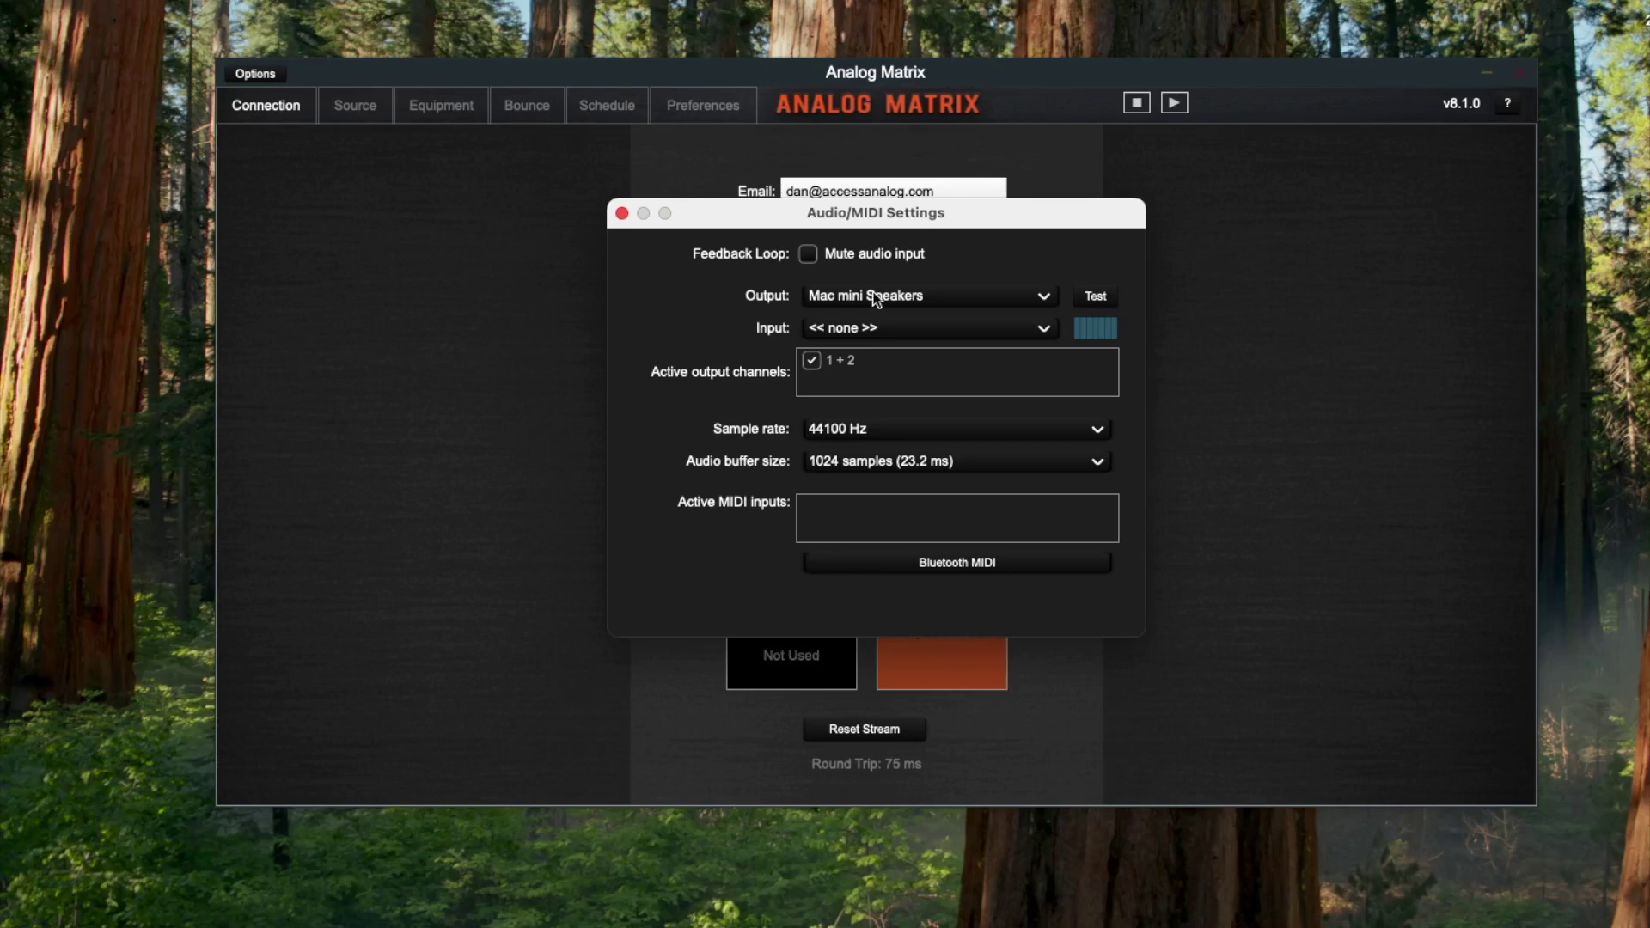
pyautogui.click(810, 255)
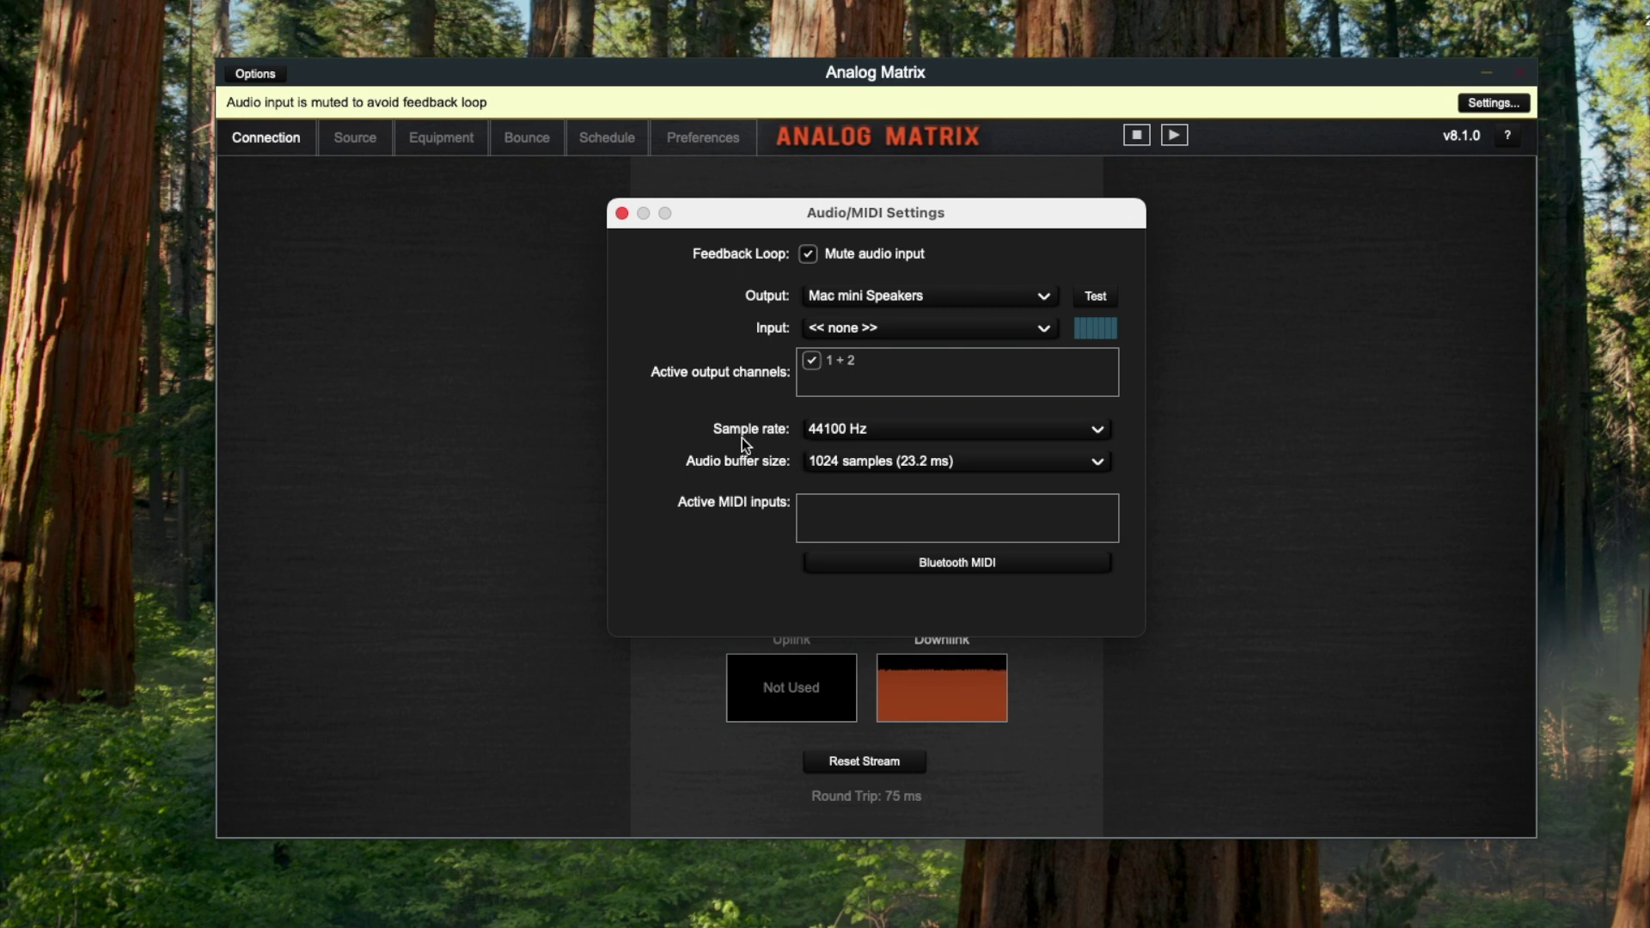
pyautogui.click(621, 213)
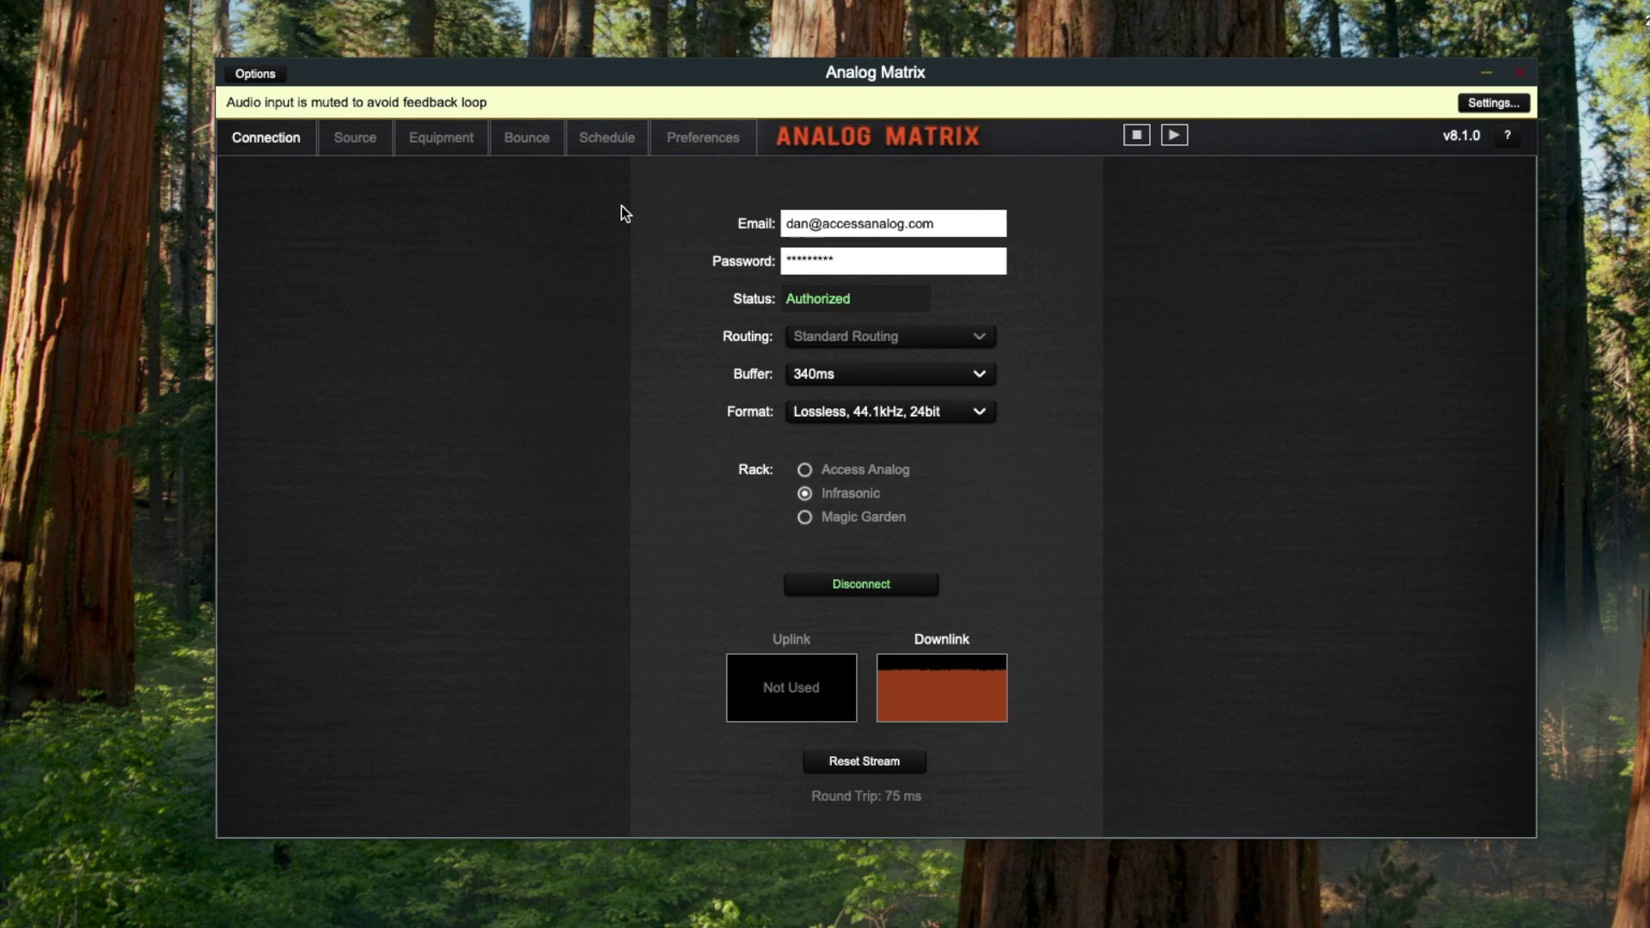
# - Reopen Audio/MIDI Settings to confirm the input is muted, then close it
pyautogui.moveTo(864, 426)
pyautogui.moveTo(929, 430)
pyautogui.click(252, 76)
pyautogui.click(292, 83)
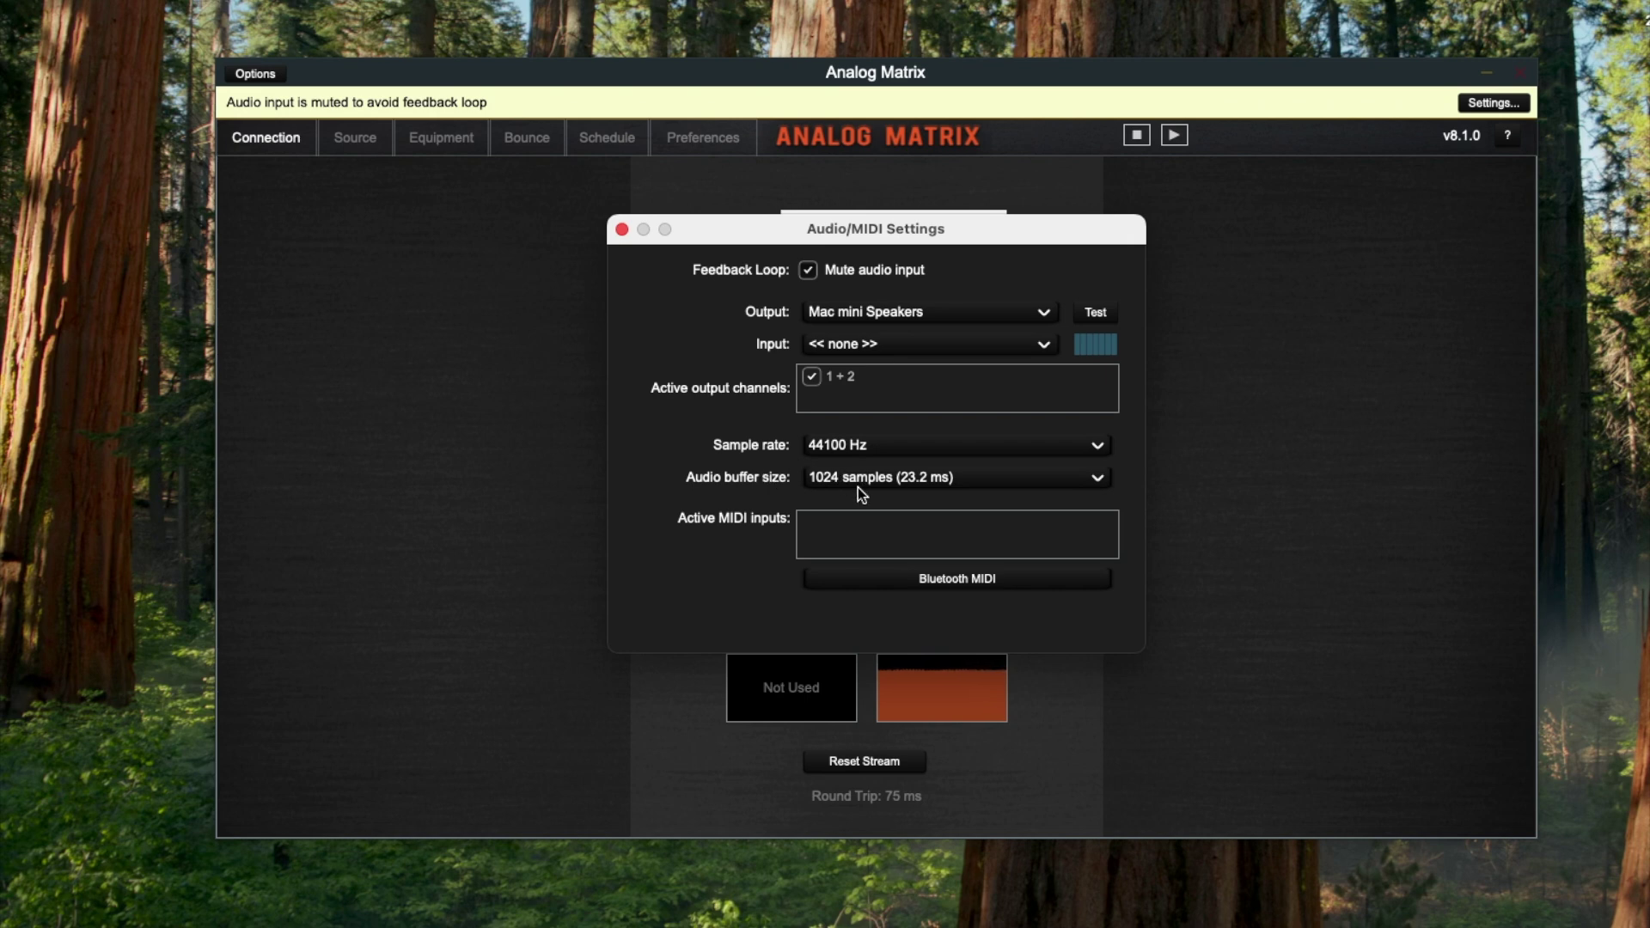
pyautogui.click(622, 229)
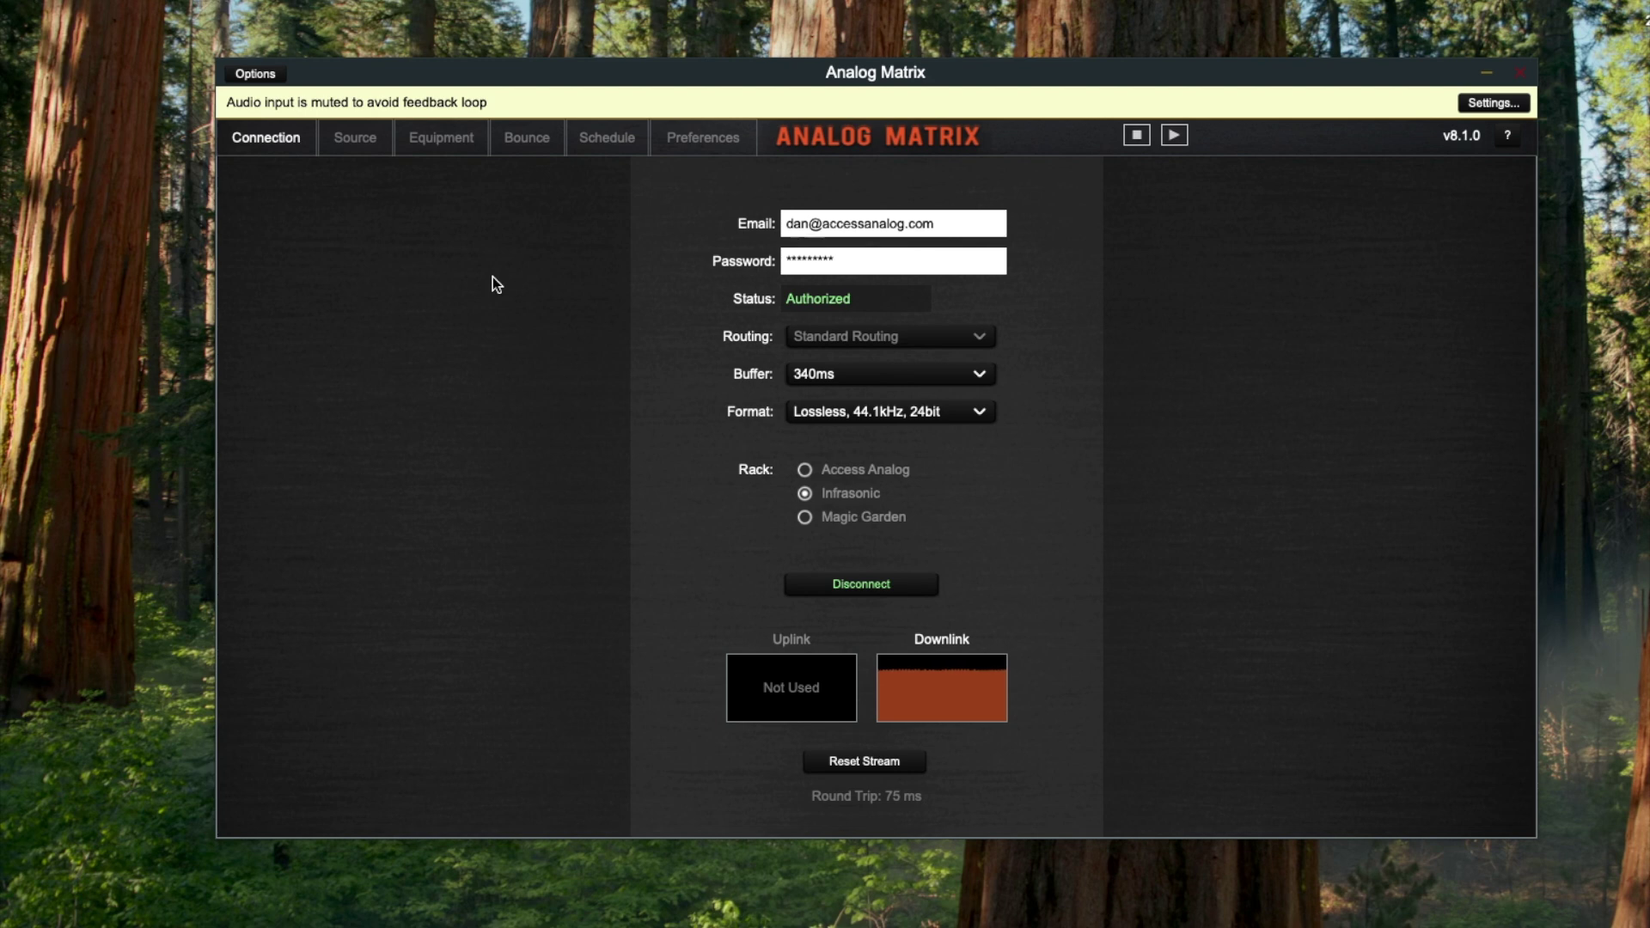
# - Start playing the source clip and glance over the Equipment and Bounce pages
pyautogui.click(427, 139)
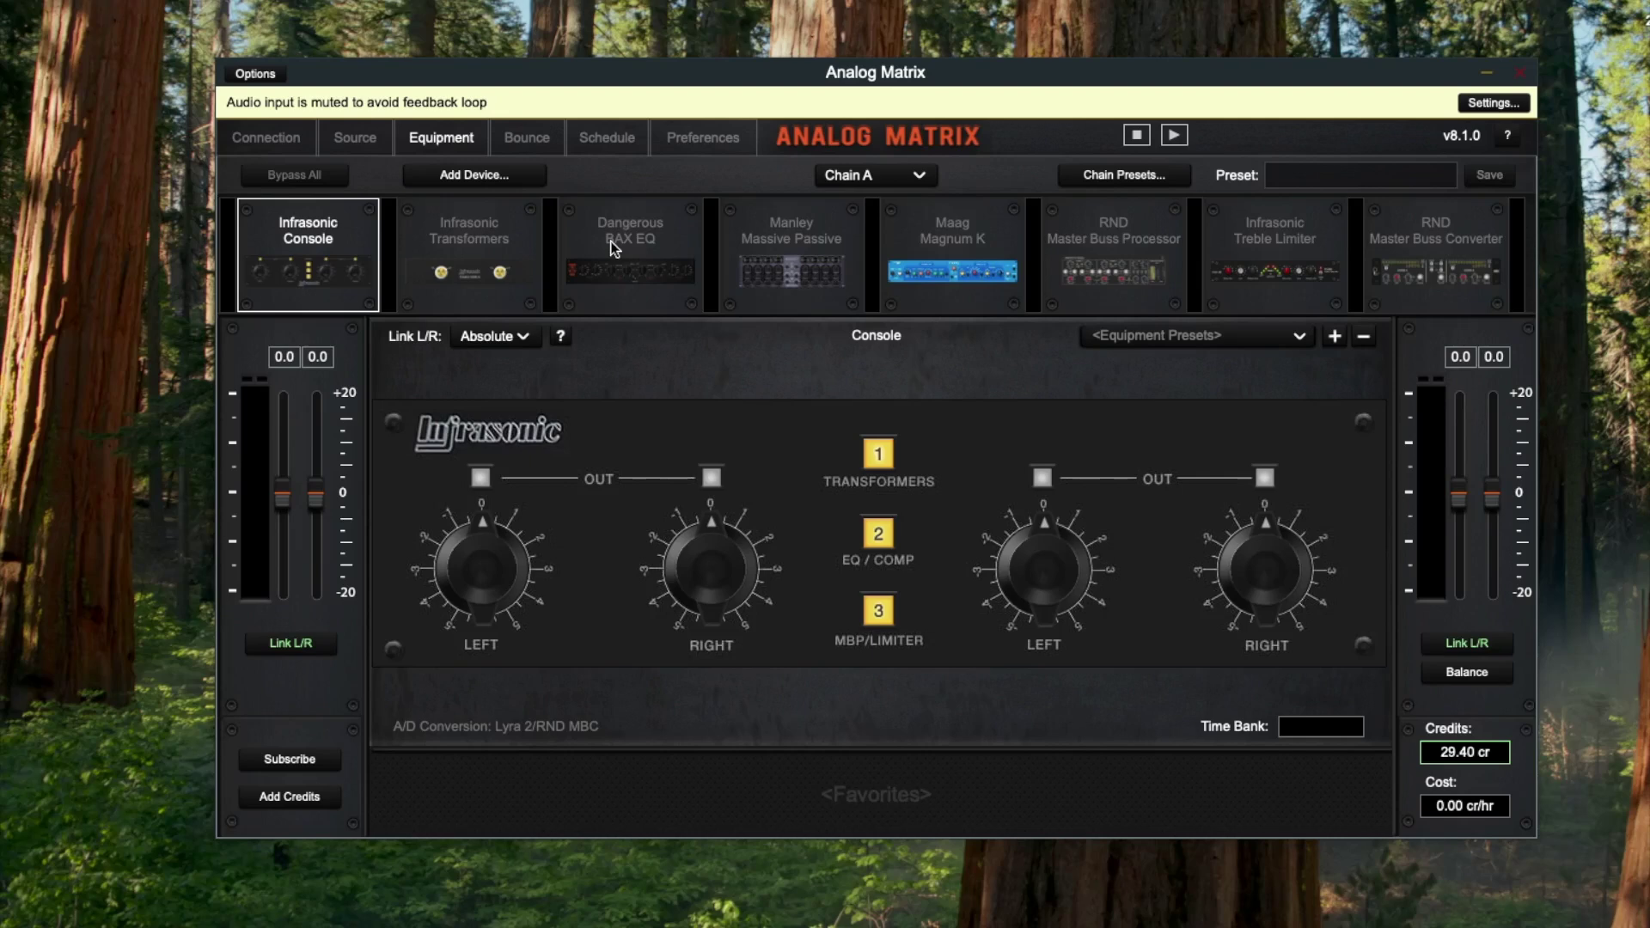
pyautogui.click(363, 144)
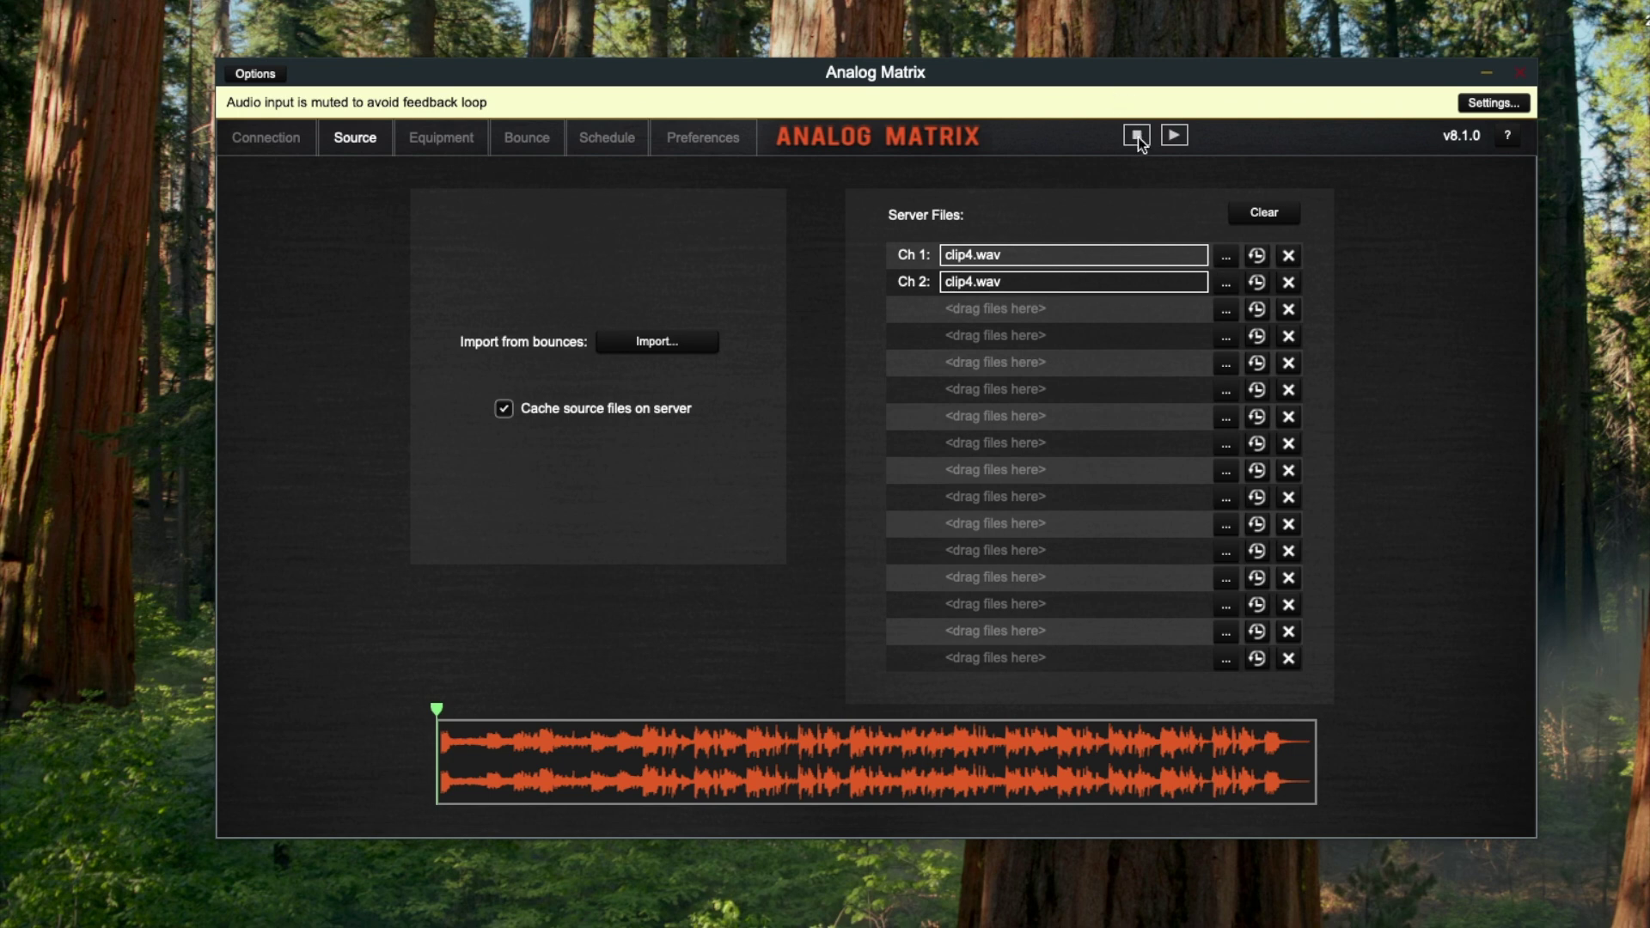
pyautogui.click(1176, 137)
pyautogui.click(462, 143)
pyautogui.click(536, 144)
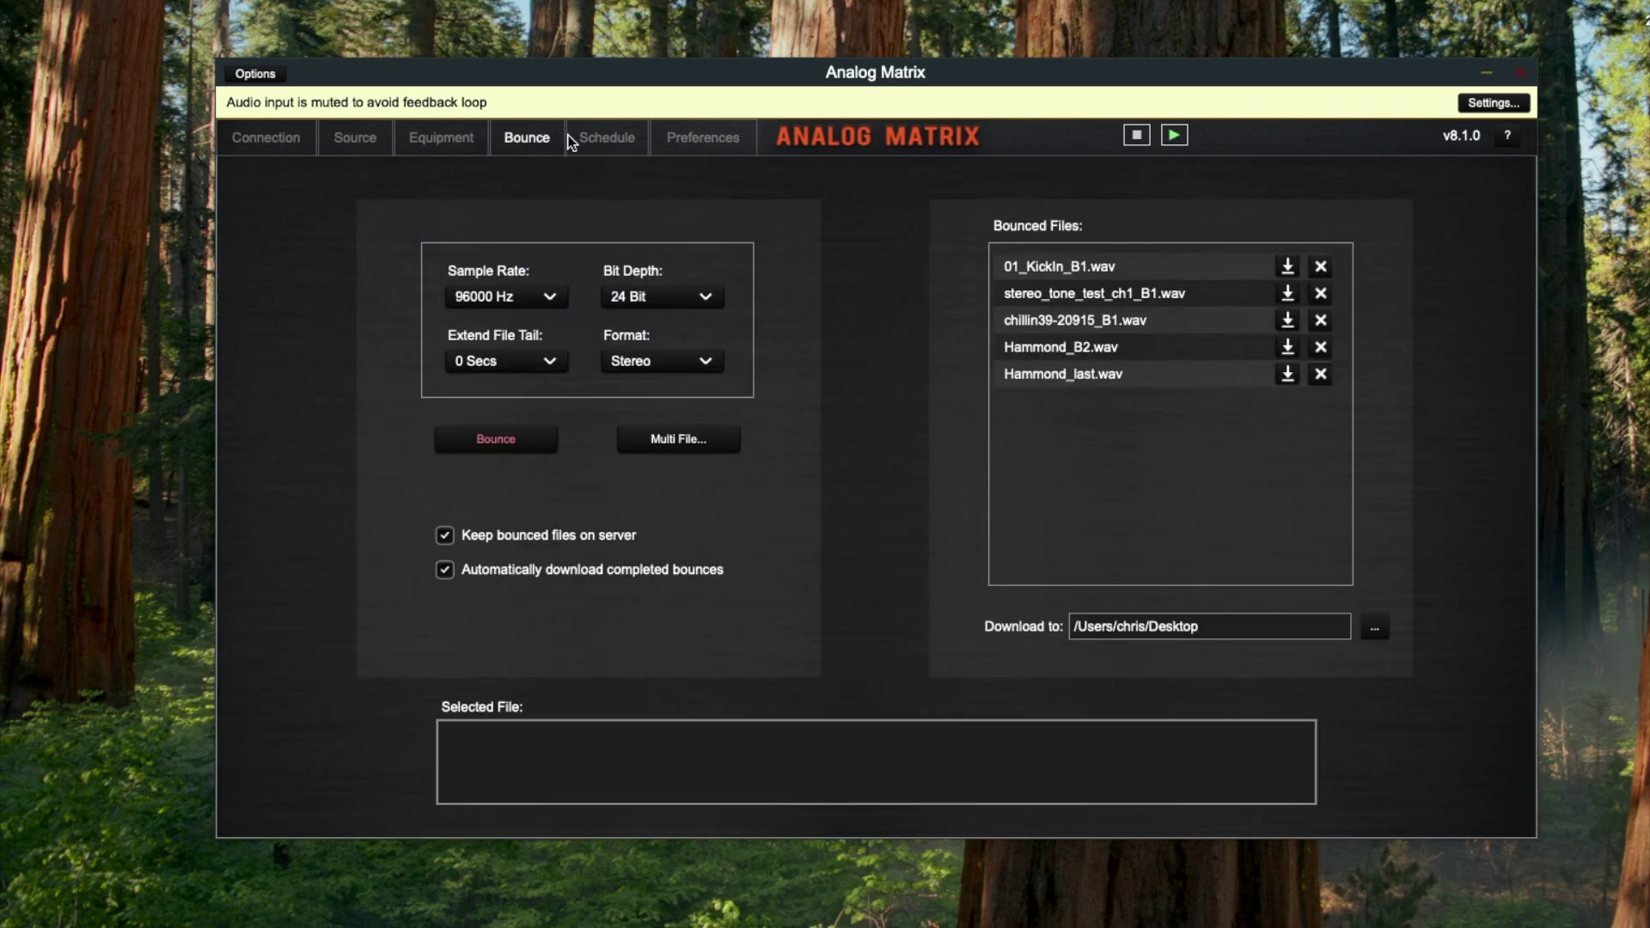
pyautogui.click(437, 148)
# - Engage LIMITER and LINK on the RND Master Buss Converter, then show the Bounce page
pyautogui.click(1235, 246)
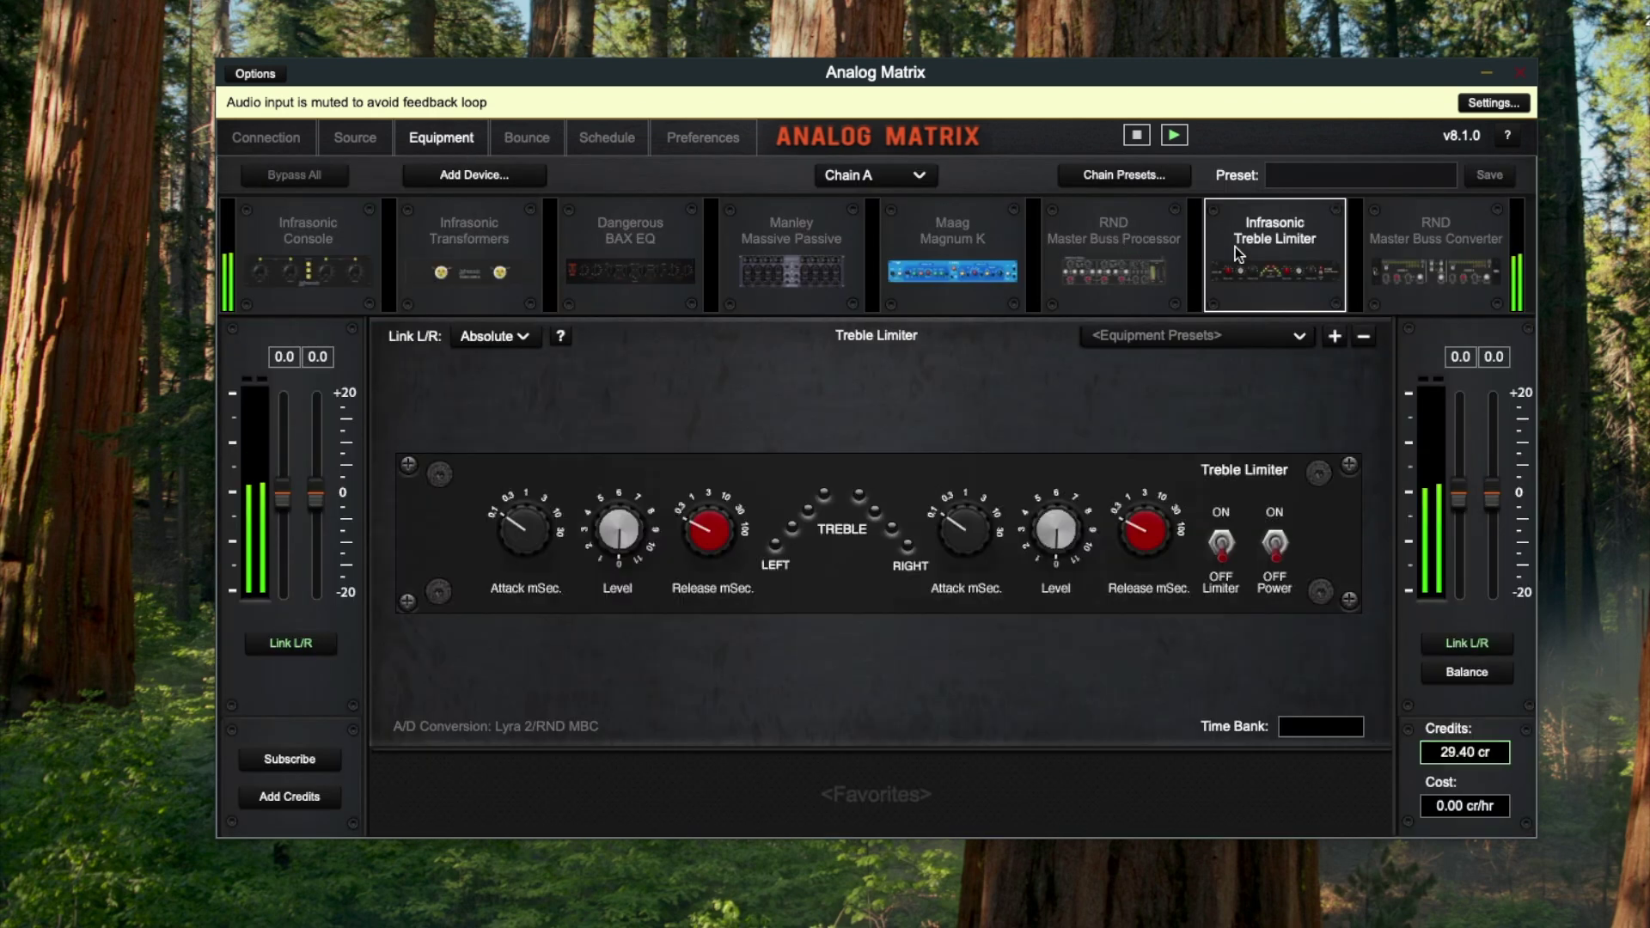
pyautogui.click(1436, 226)
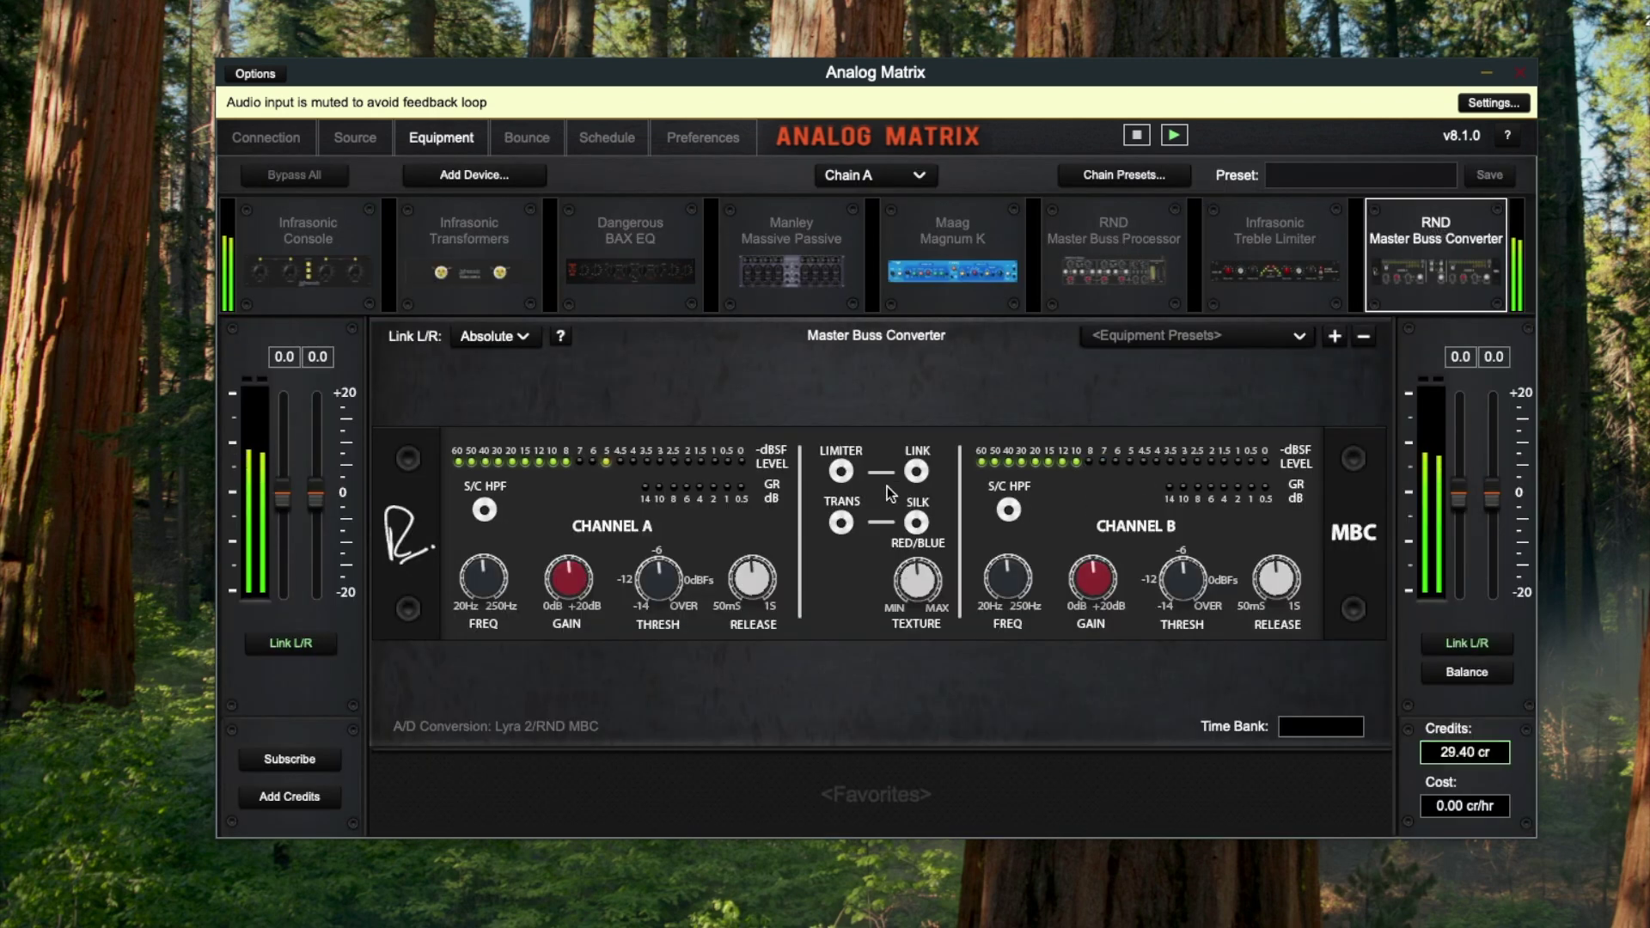
pyautogui.click(842, 472)
pyautogui.click(917, 471)
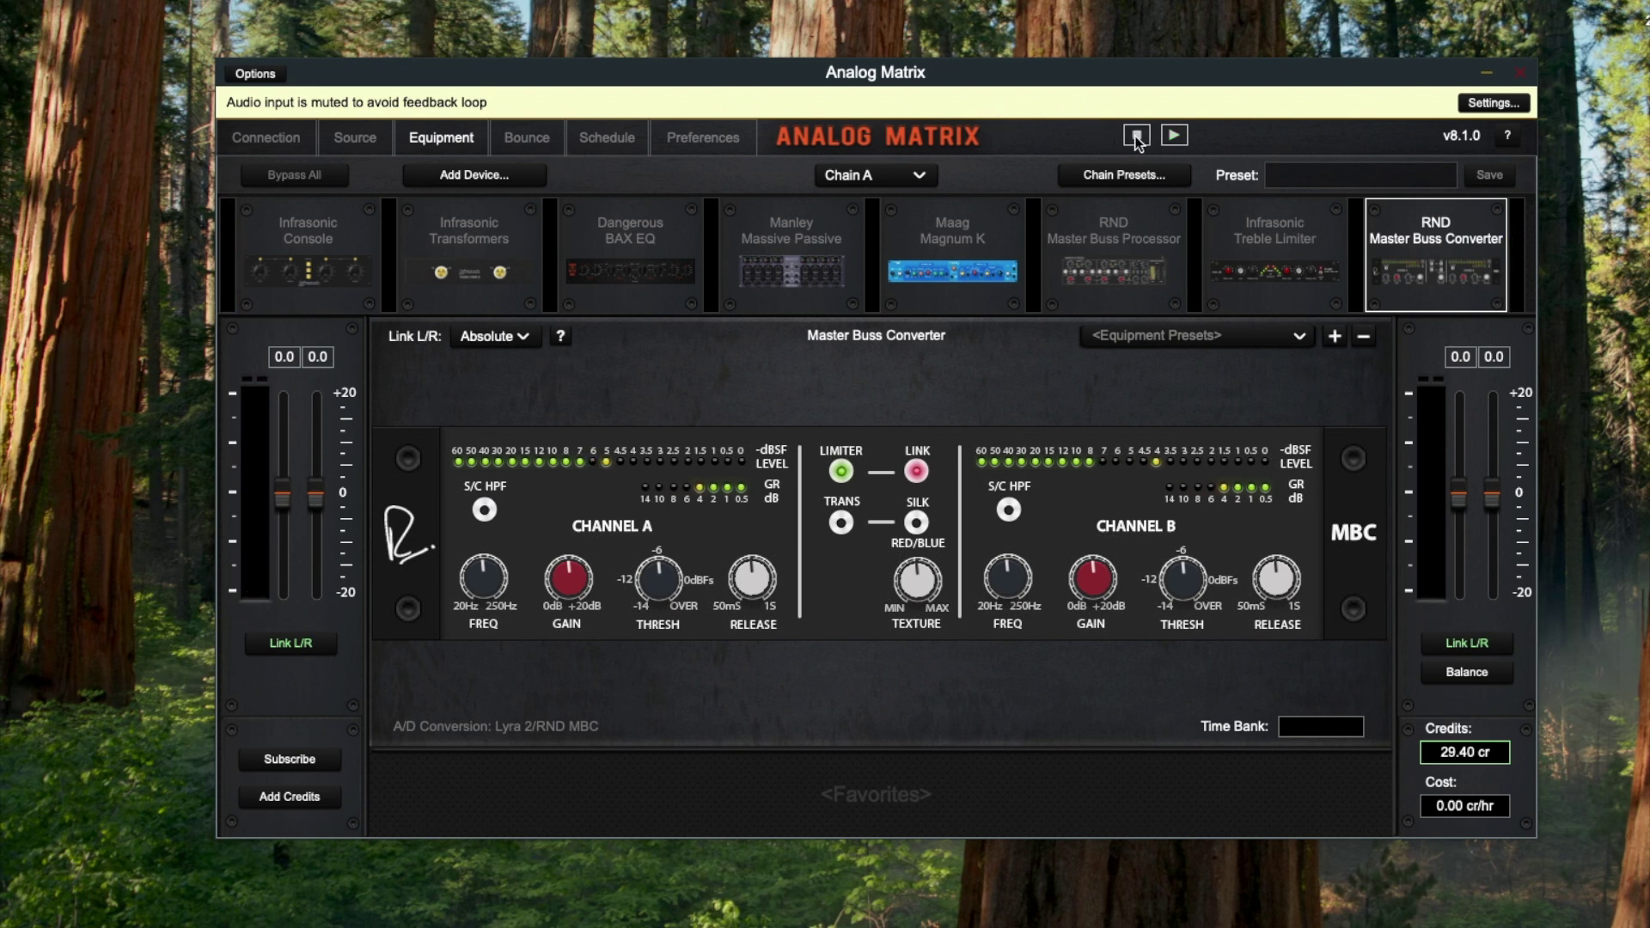
pyautogui.click(516, 137)
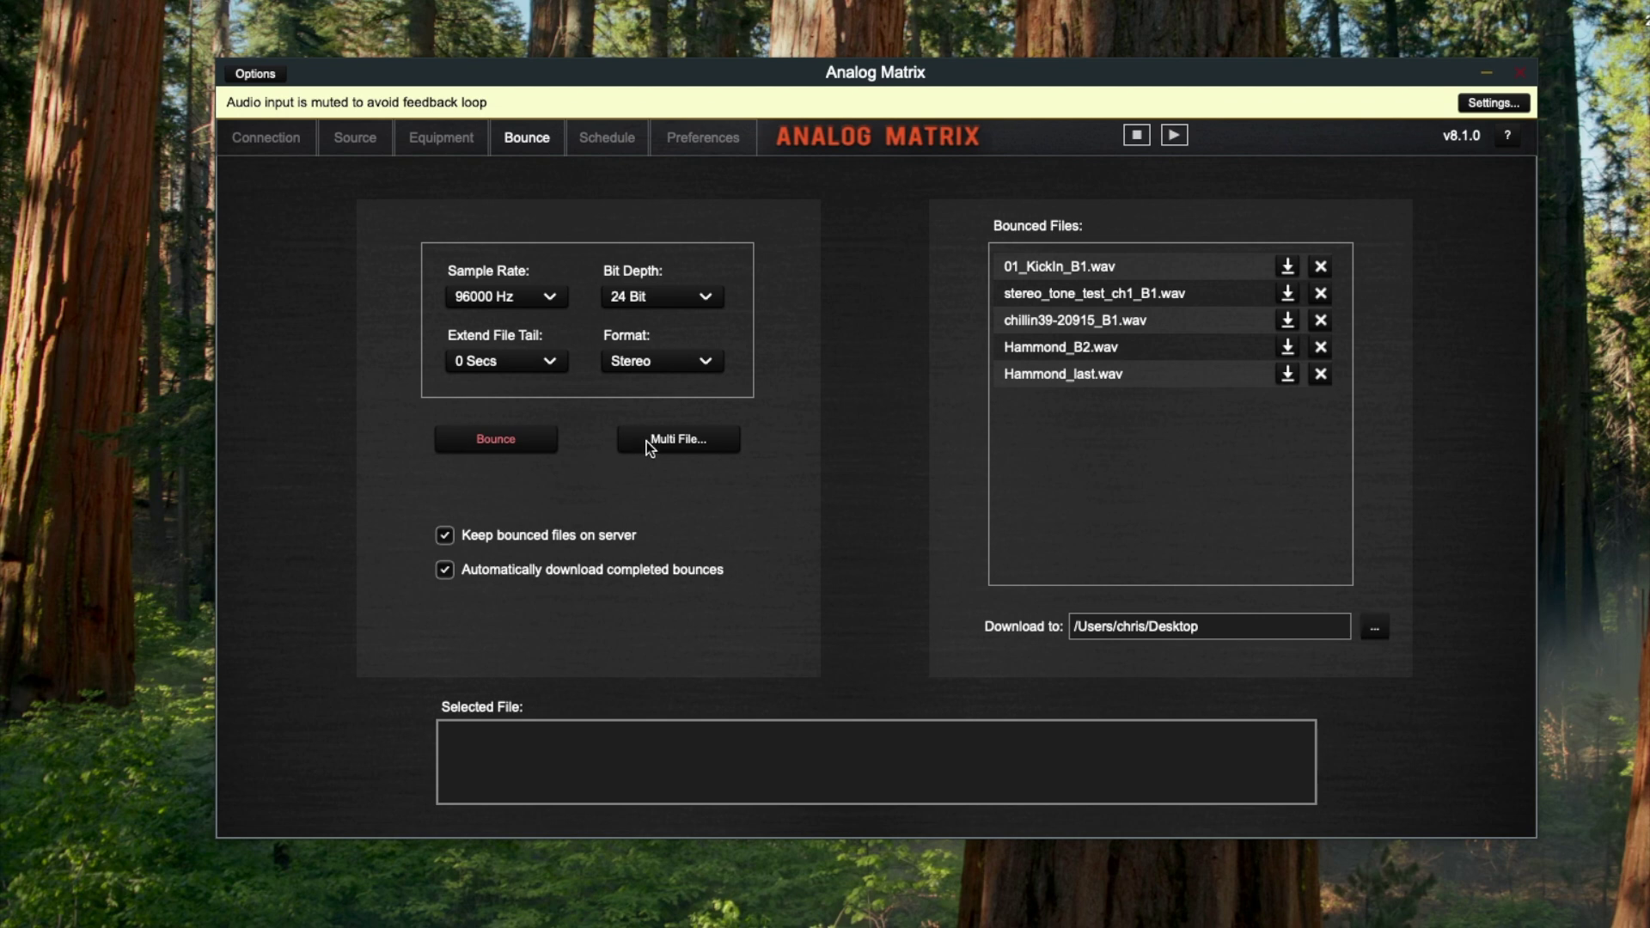
# - Queue the nine files 01_KickIn.wav through 09_Tom2.wav in Batch Processing
pyautogui.click(668, 440)
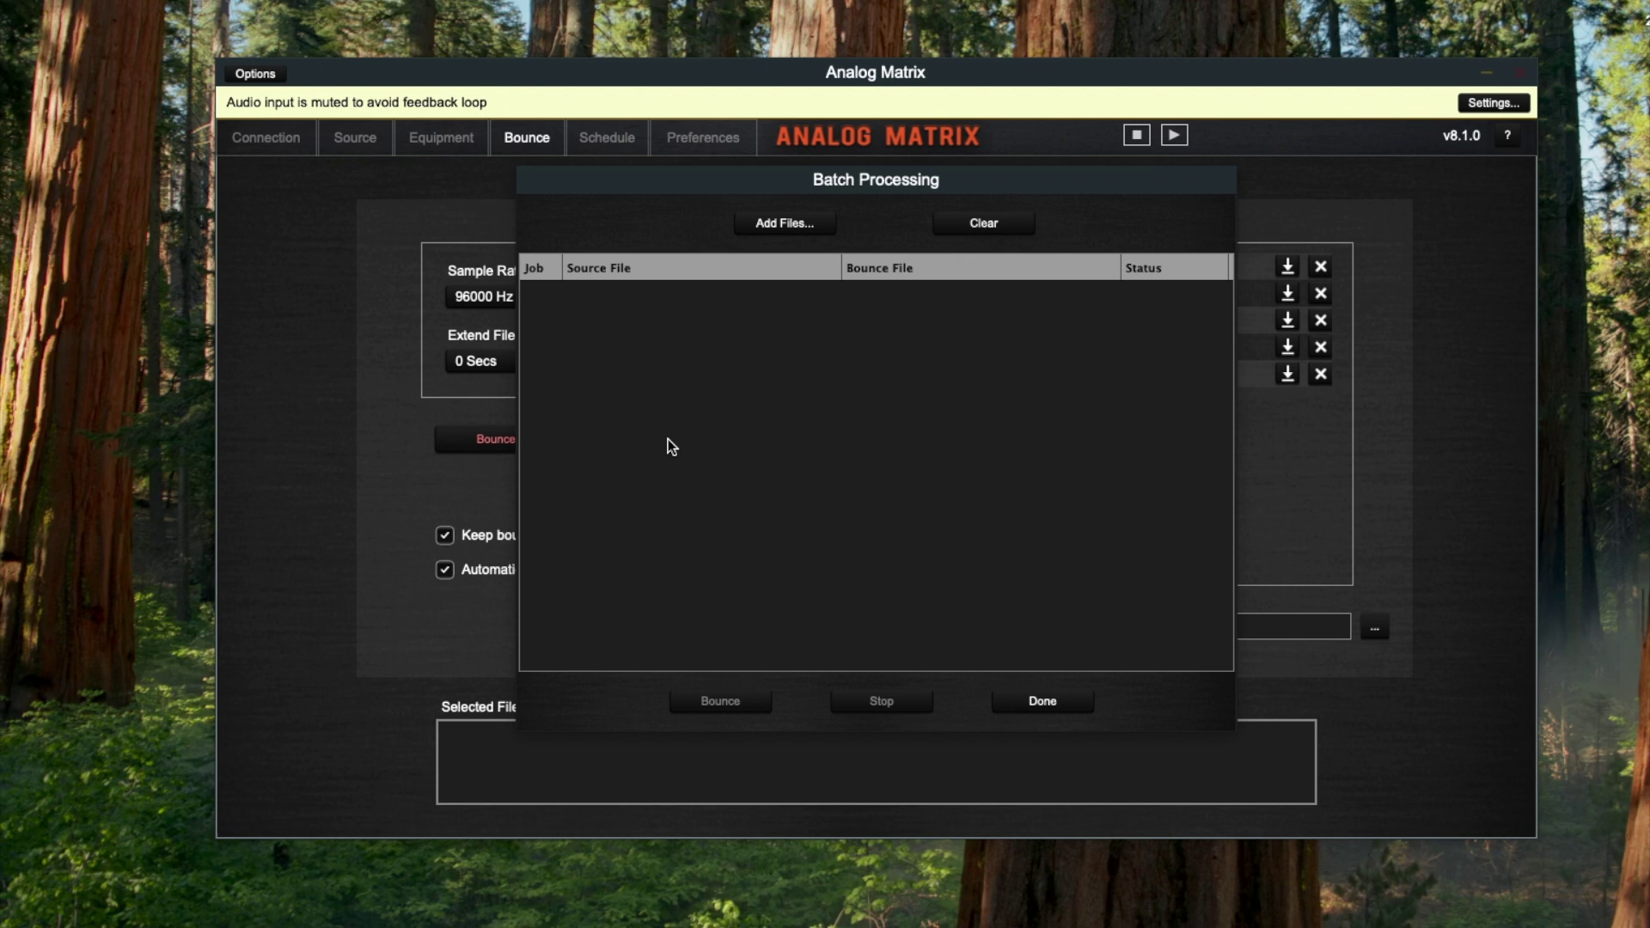
pyautogui.click(789, 226)
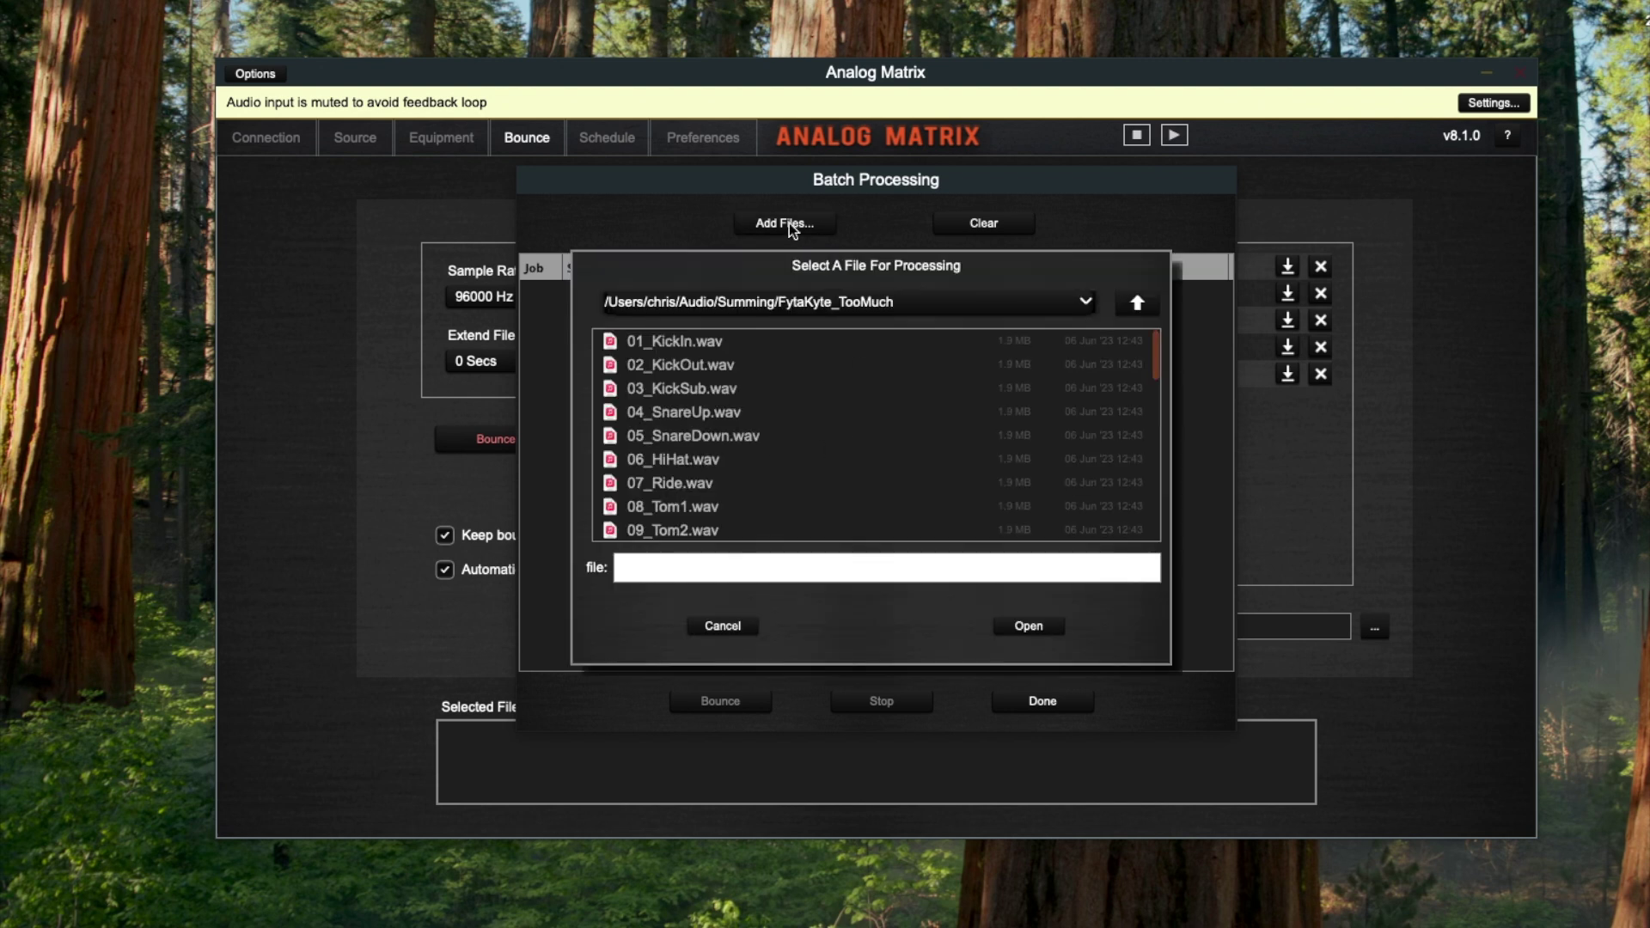
pyautogui.click(641, 344)
pyautogui.keyDown('shift'); pyautogui.click(684, 526); pyautogui.keyUp('shift')
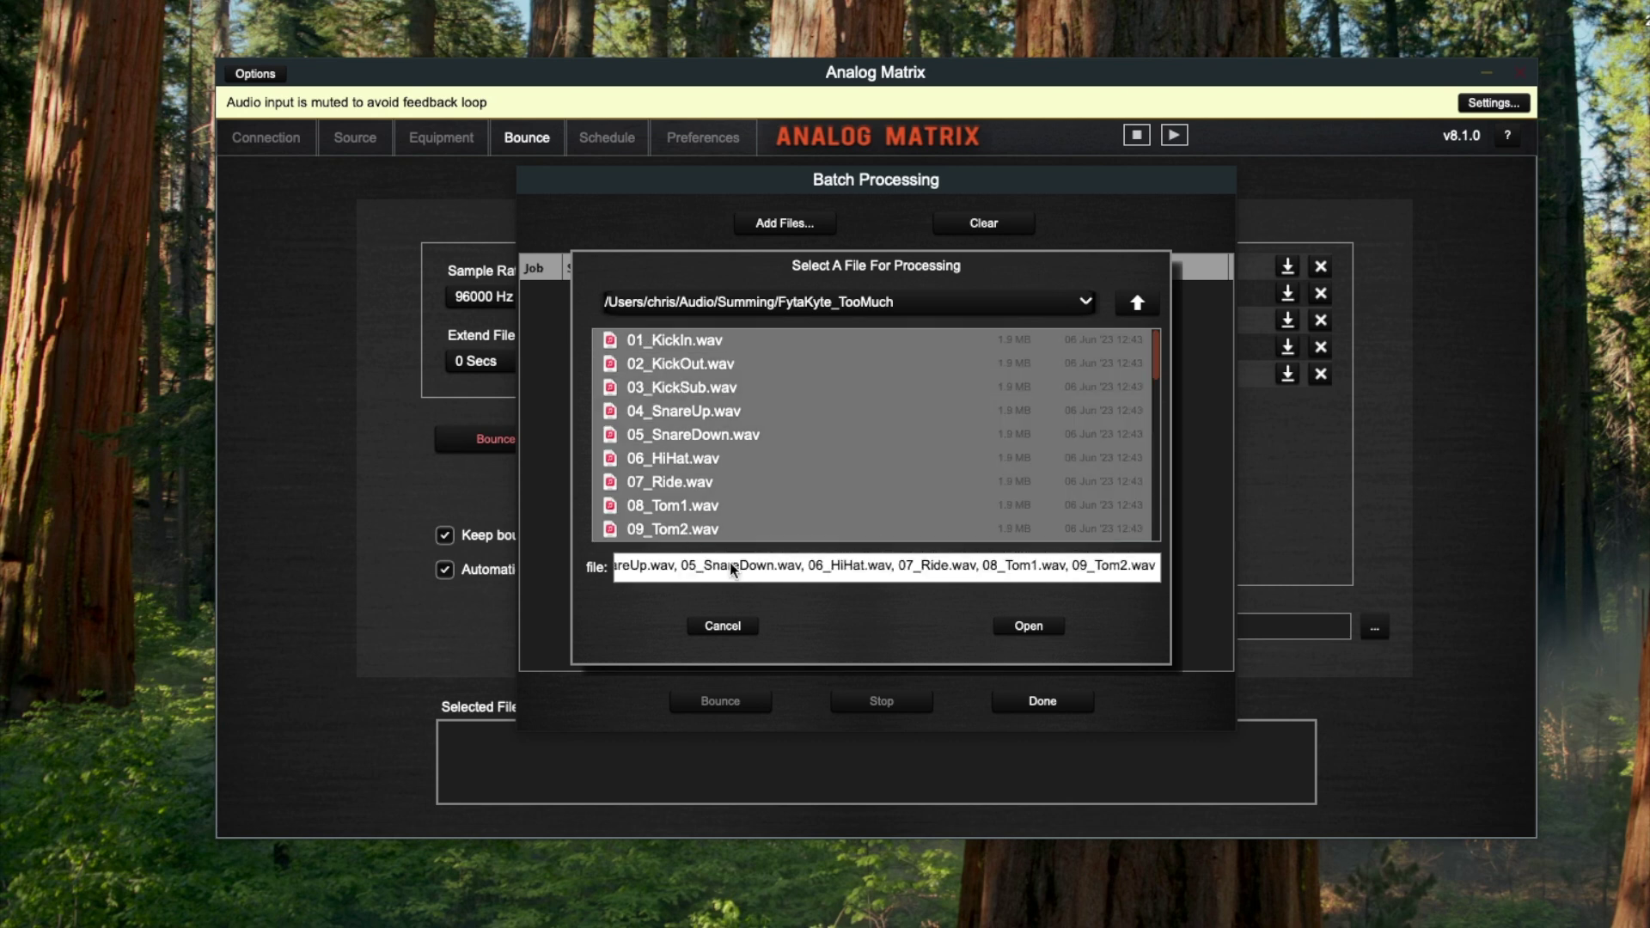
pyautogui.click(1018, 626)
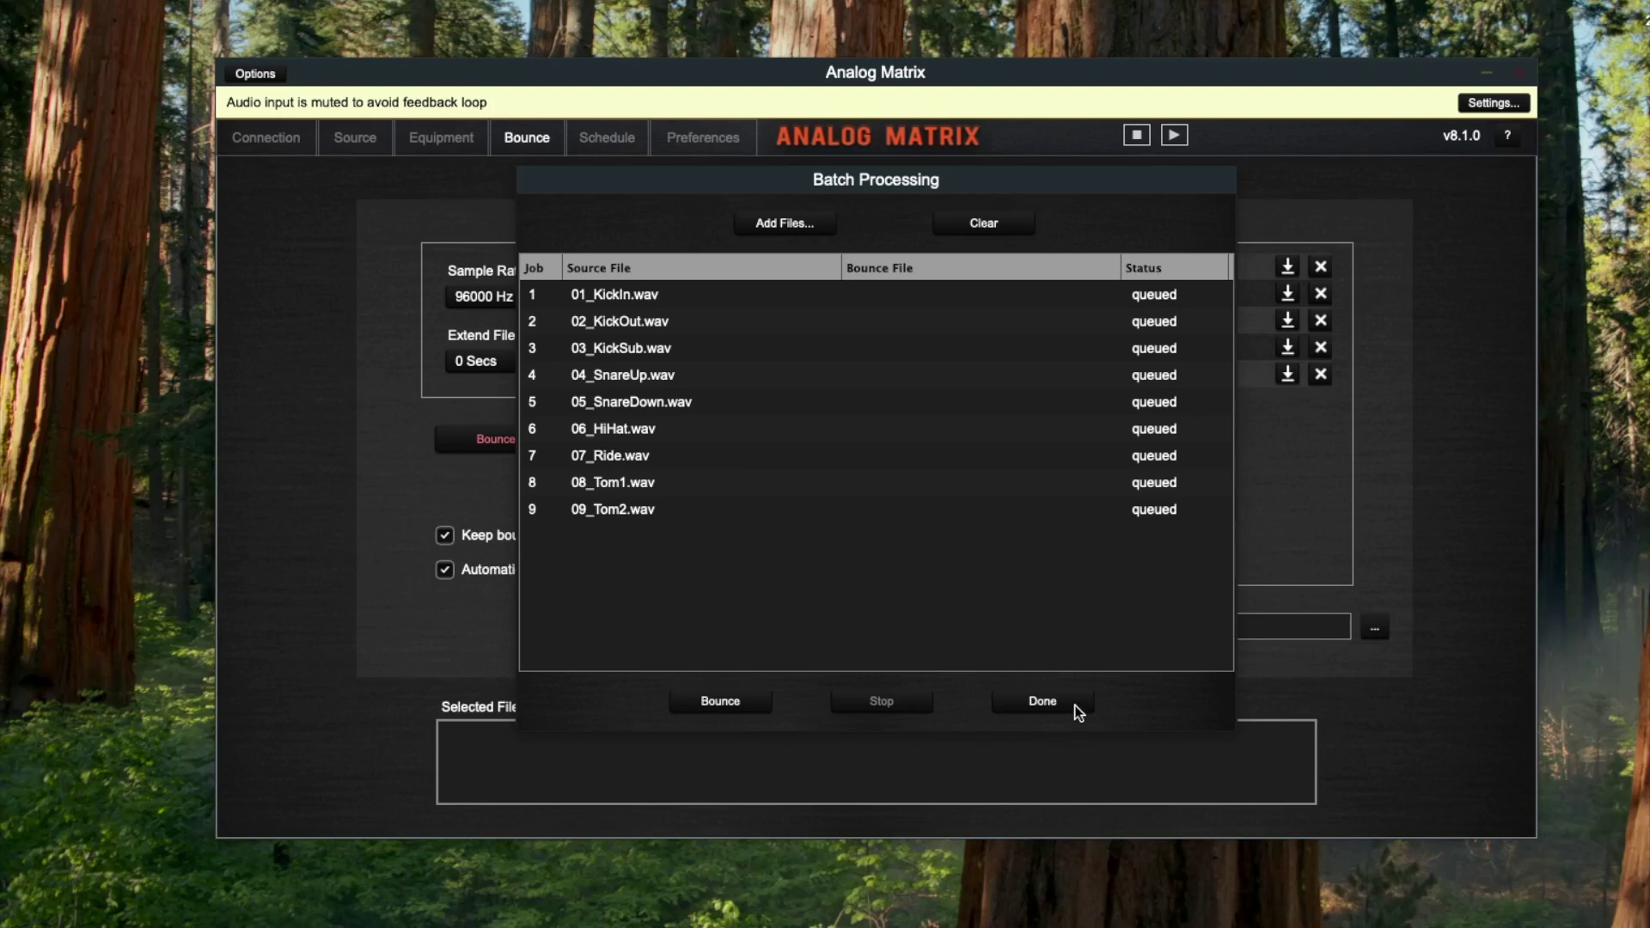
# - Run the batch bounce, stop it after 01_KickIn finishes, and close the batch window
pyautogui.click(739, 705)
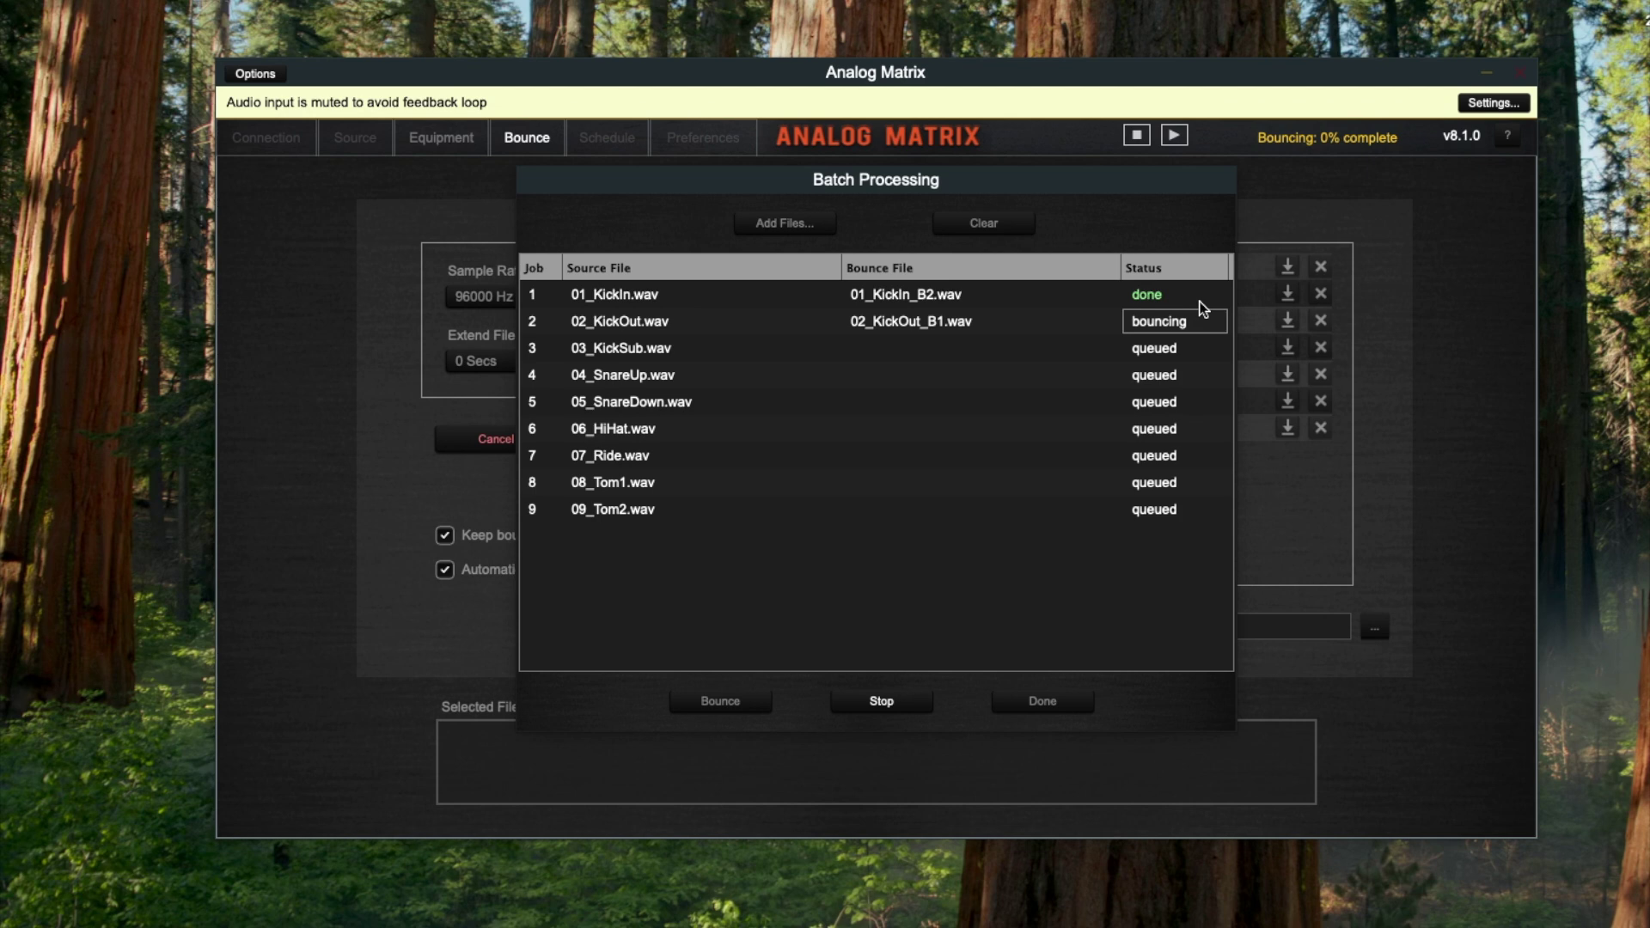
pyautogui.click(880, 703)
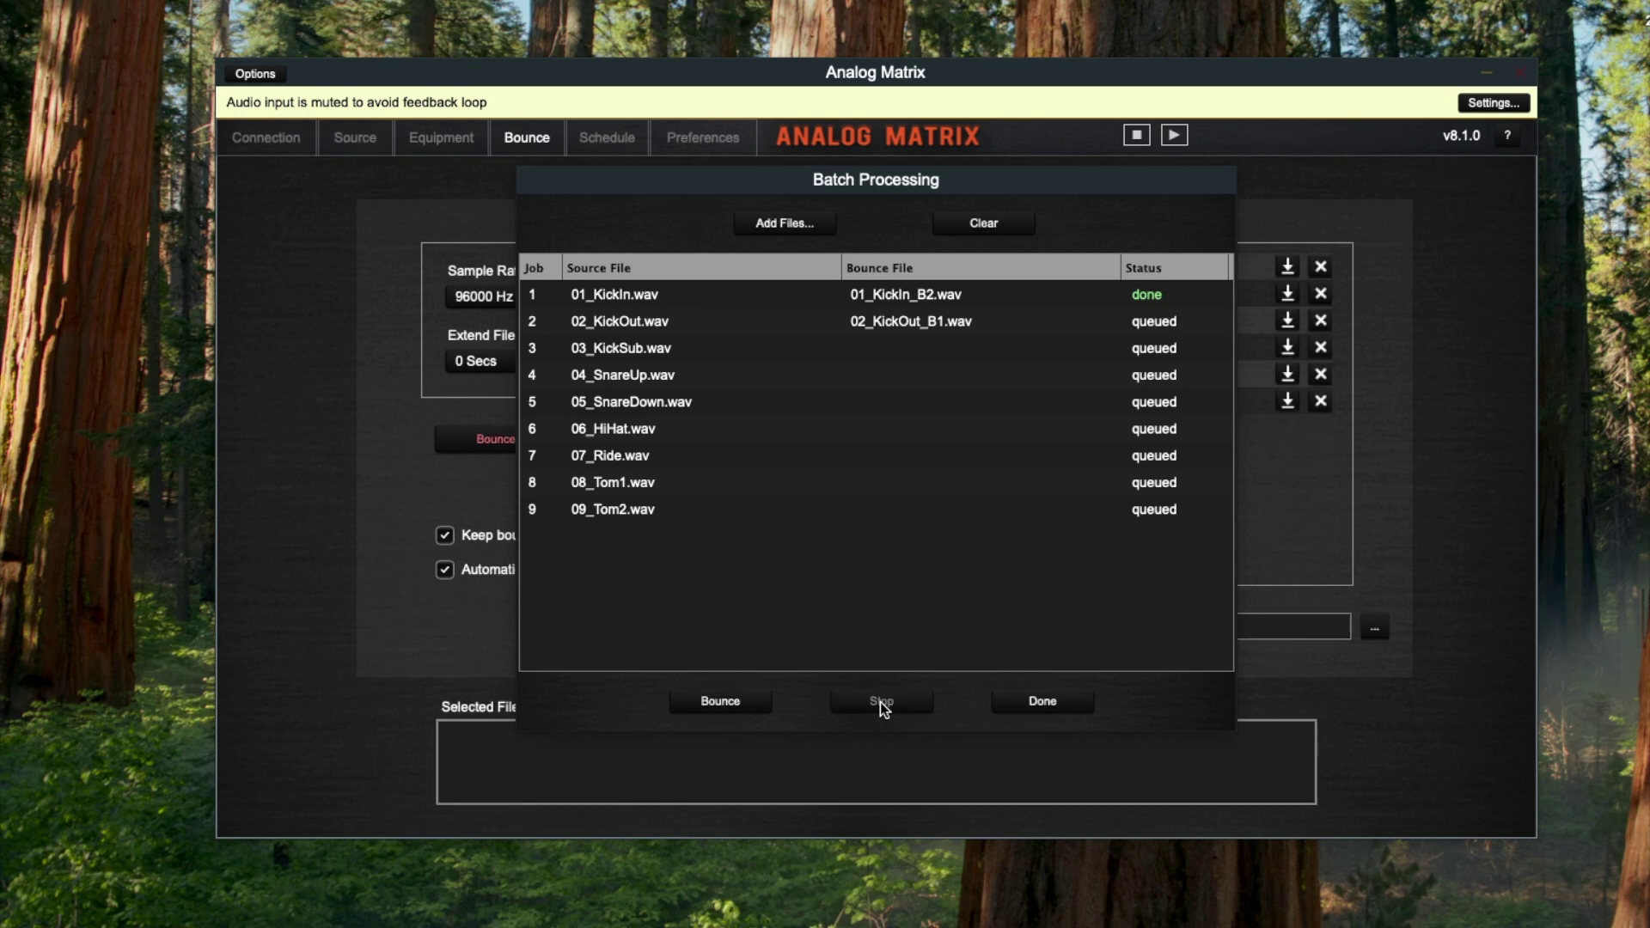
pyautogui.click(1051, 702)
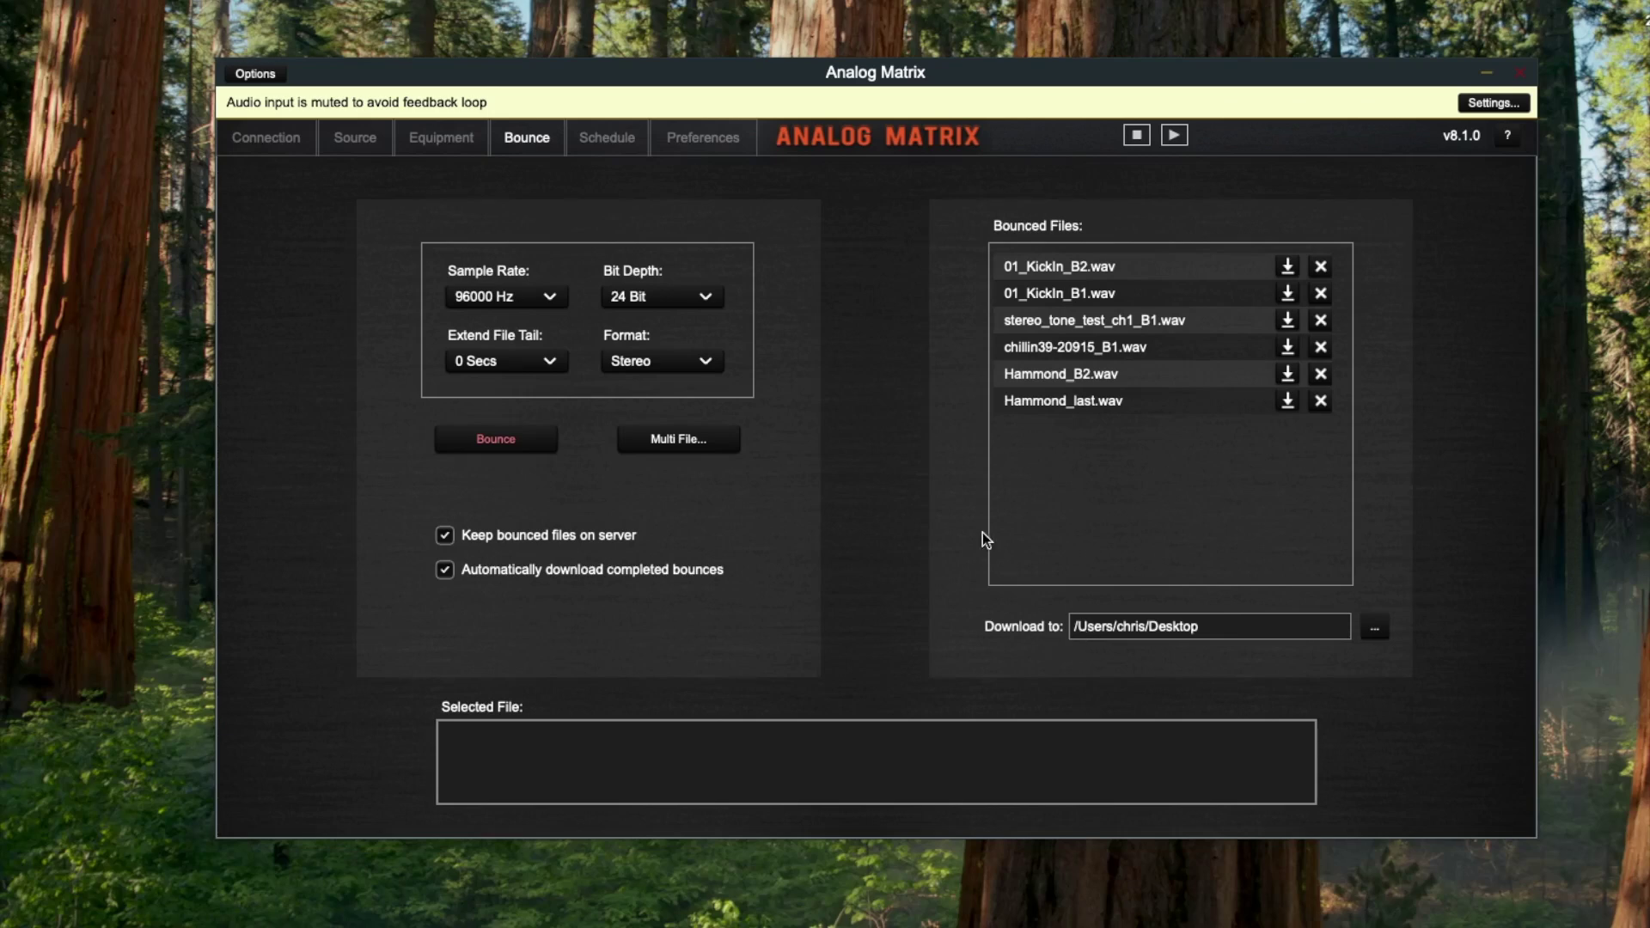
# - Remove the Infrasonic Transformers from Chain A, leaving the equipment chain empty
pyautogui.click(436, 140)
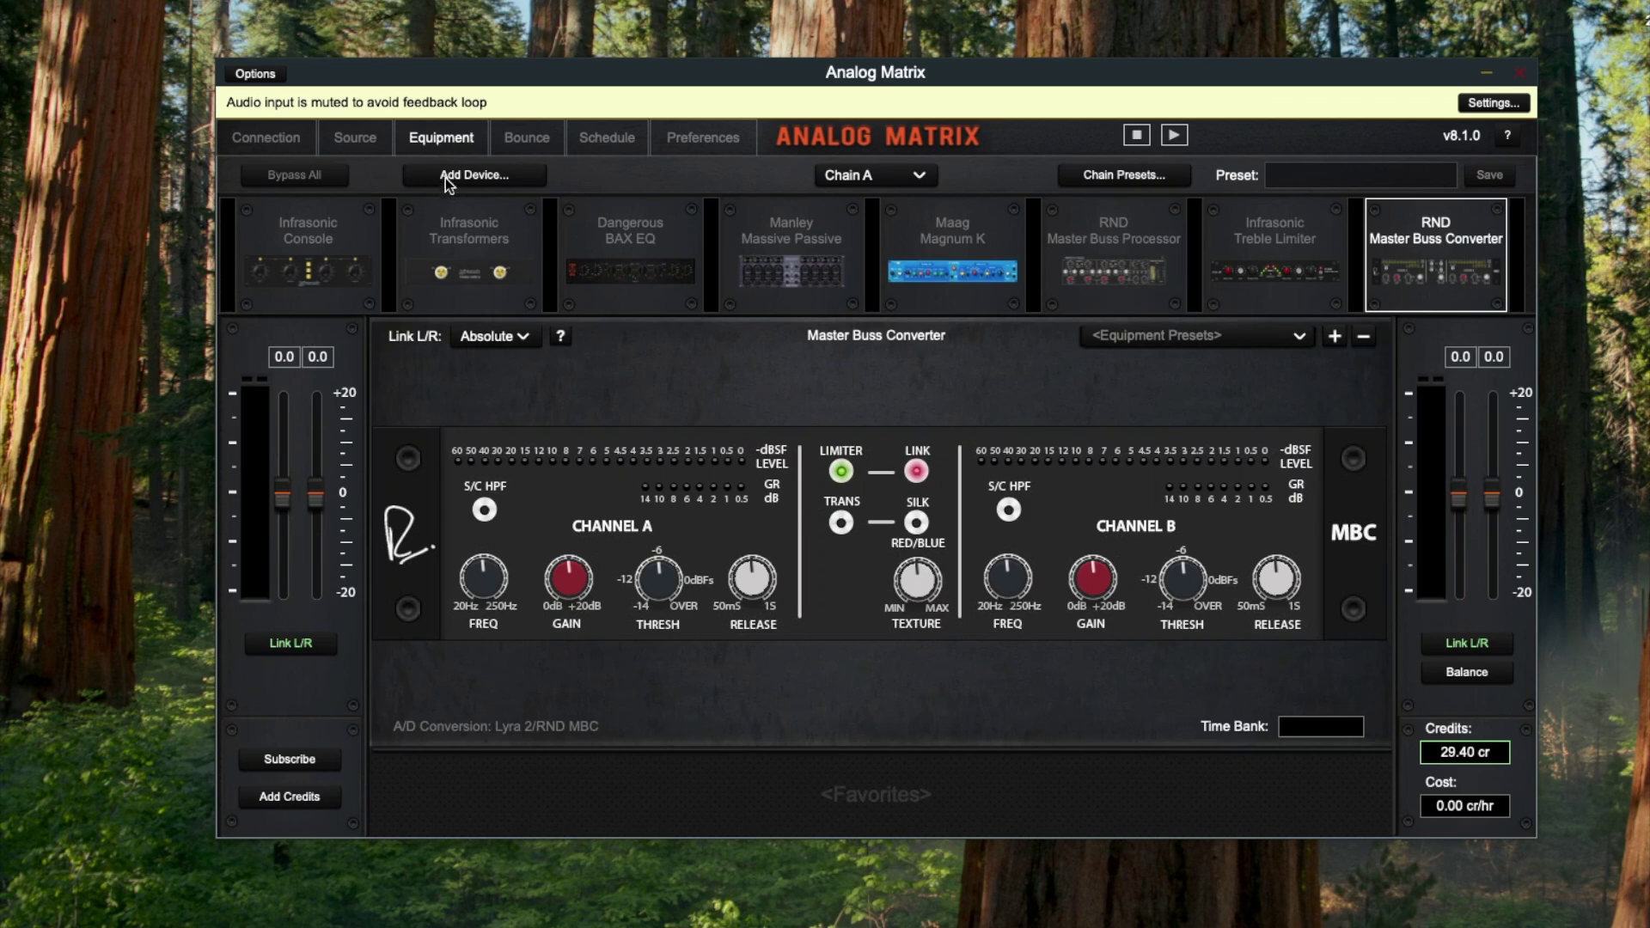
pyautogui.rightClick(437, 227)
pyautogui.click(479, 238)
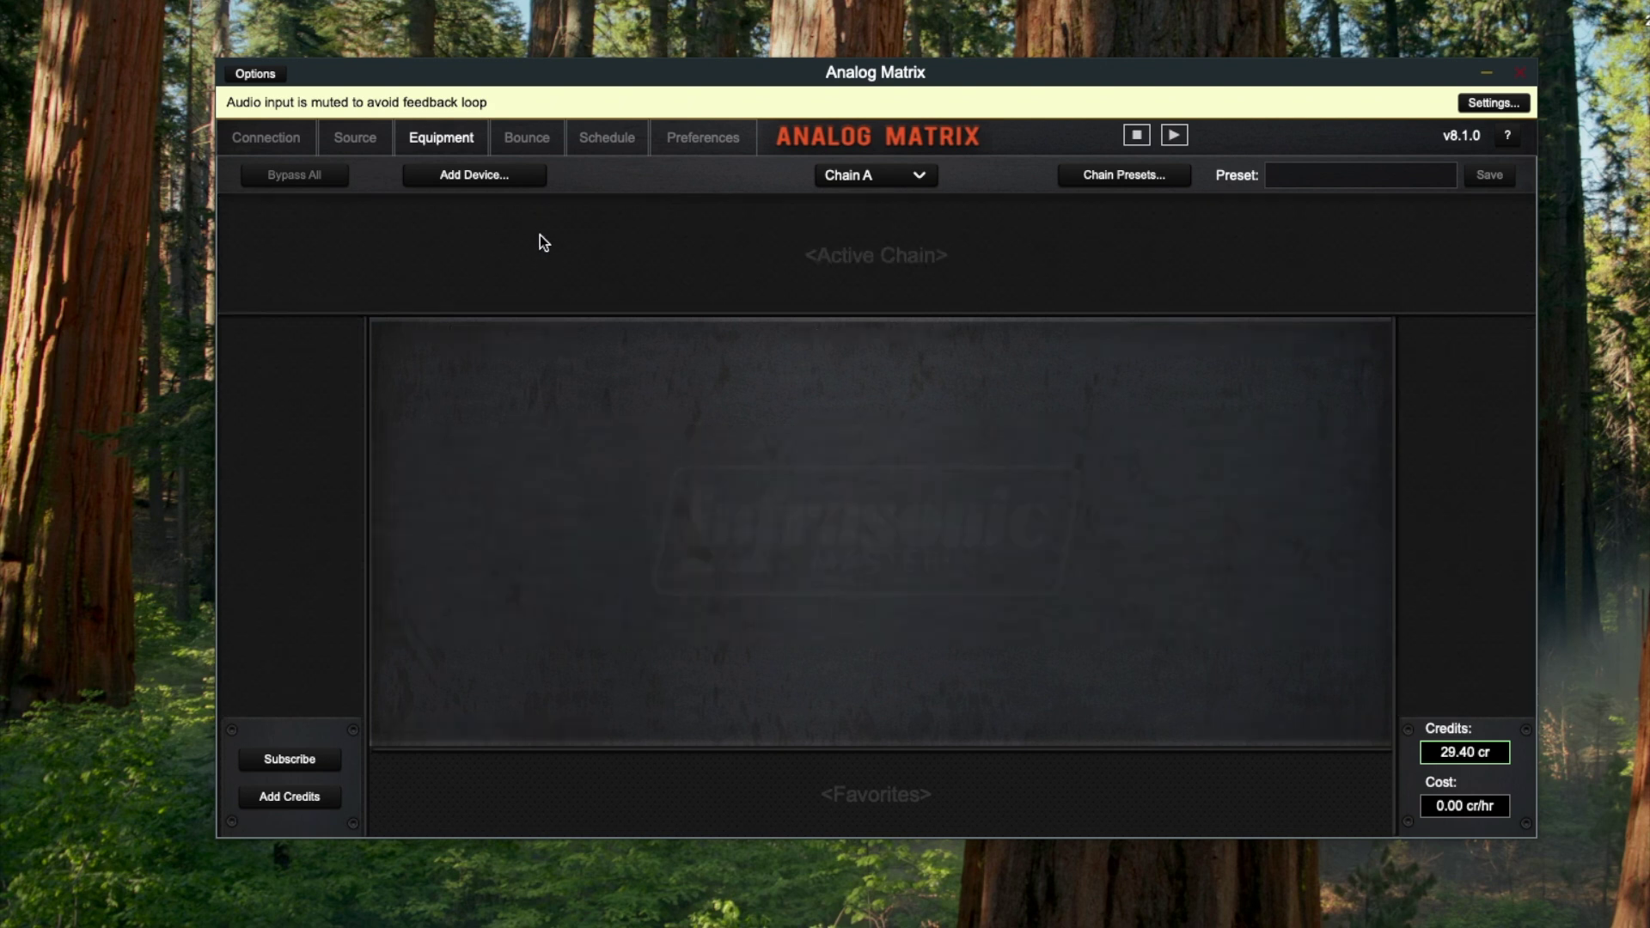
# - Disconnect from the Access Analog rack on the Connection page and connect again
pyautogui.click(290, 136)
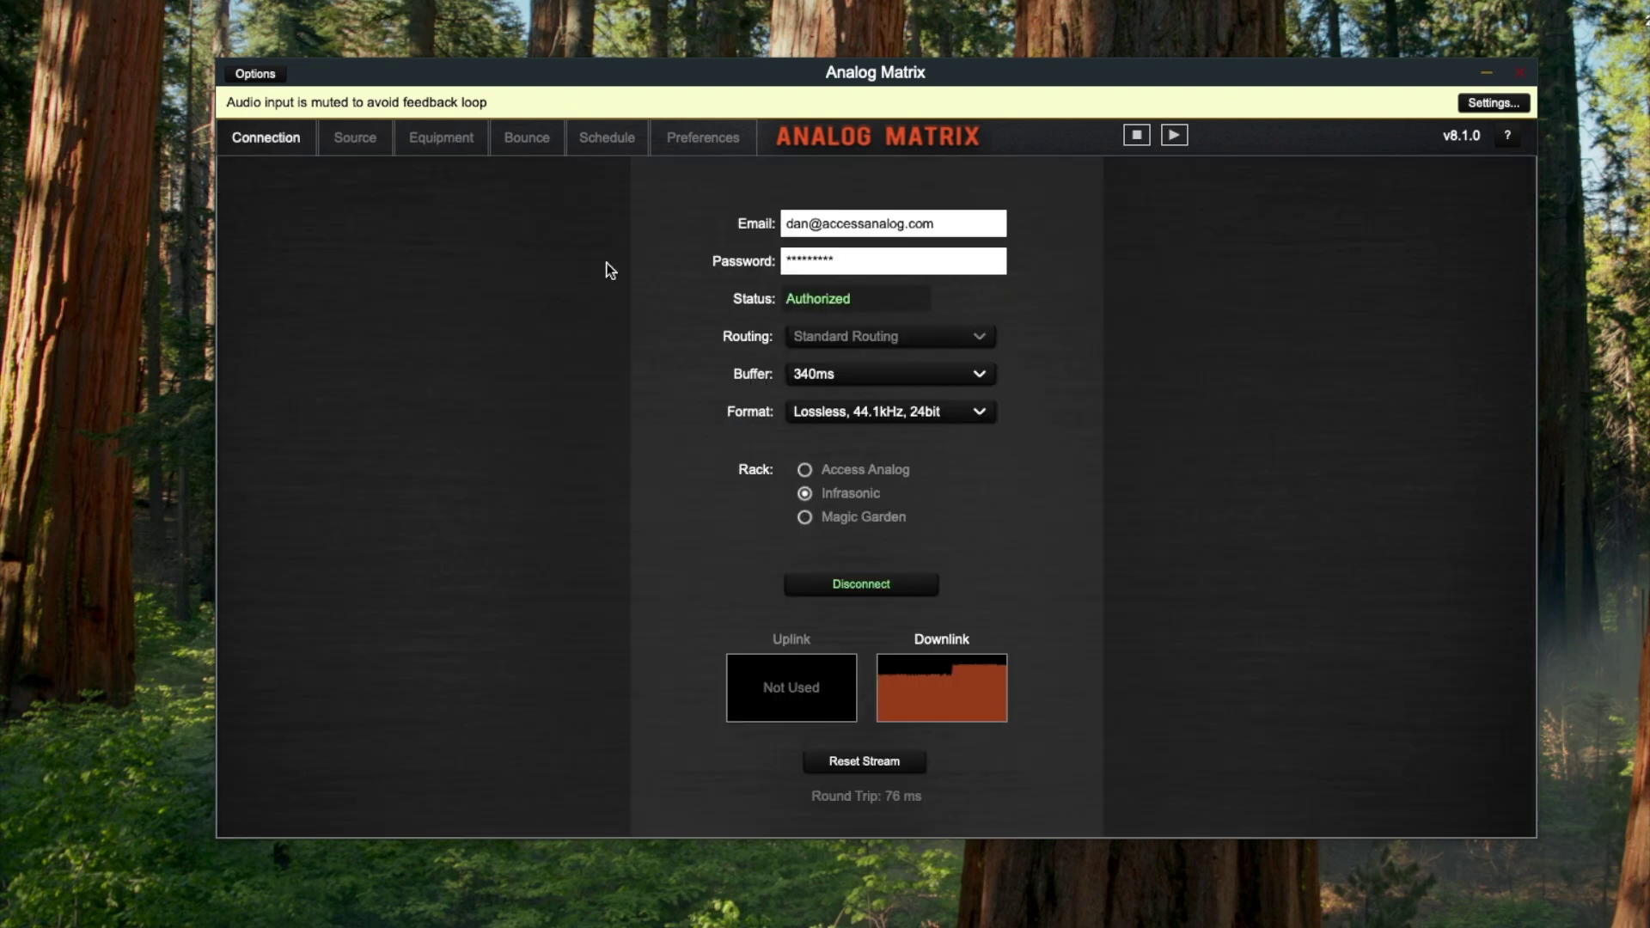
pyautogui.click(855, 585)
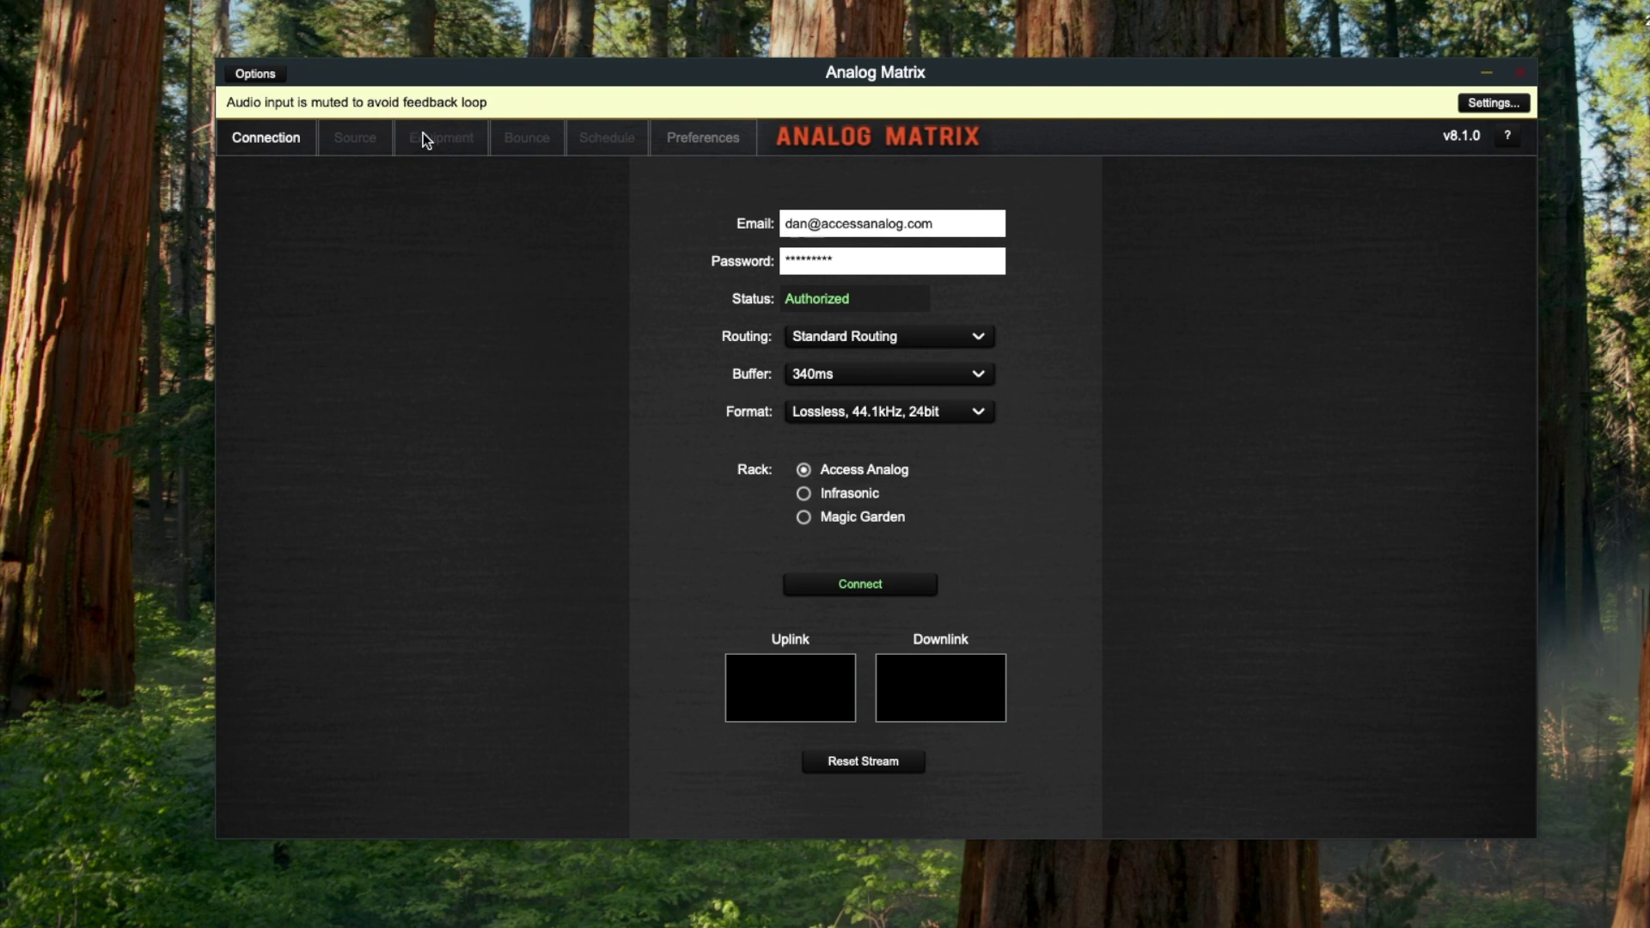
pyautogui.click(830, 587)
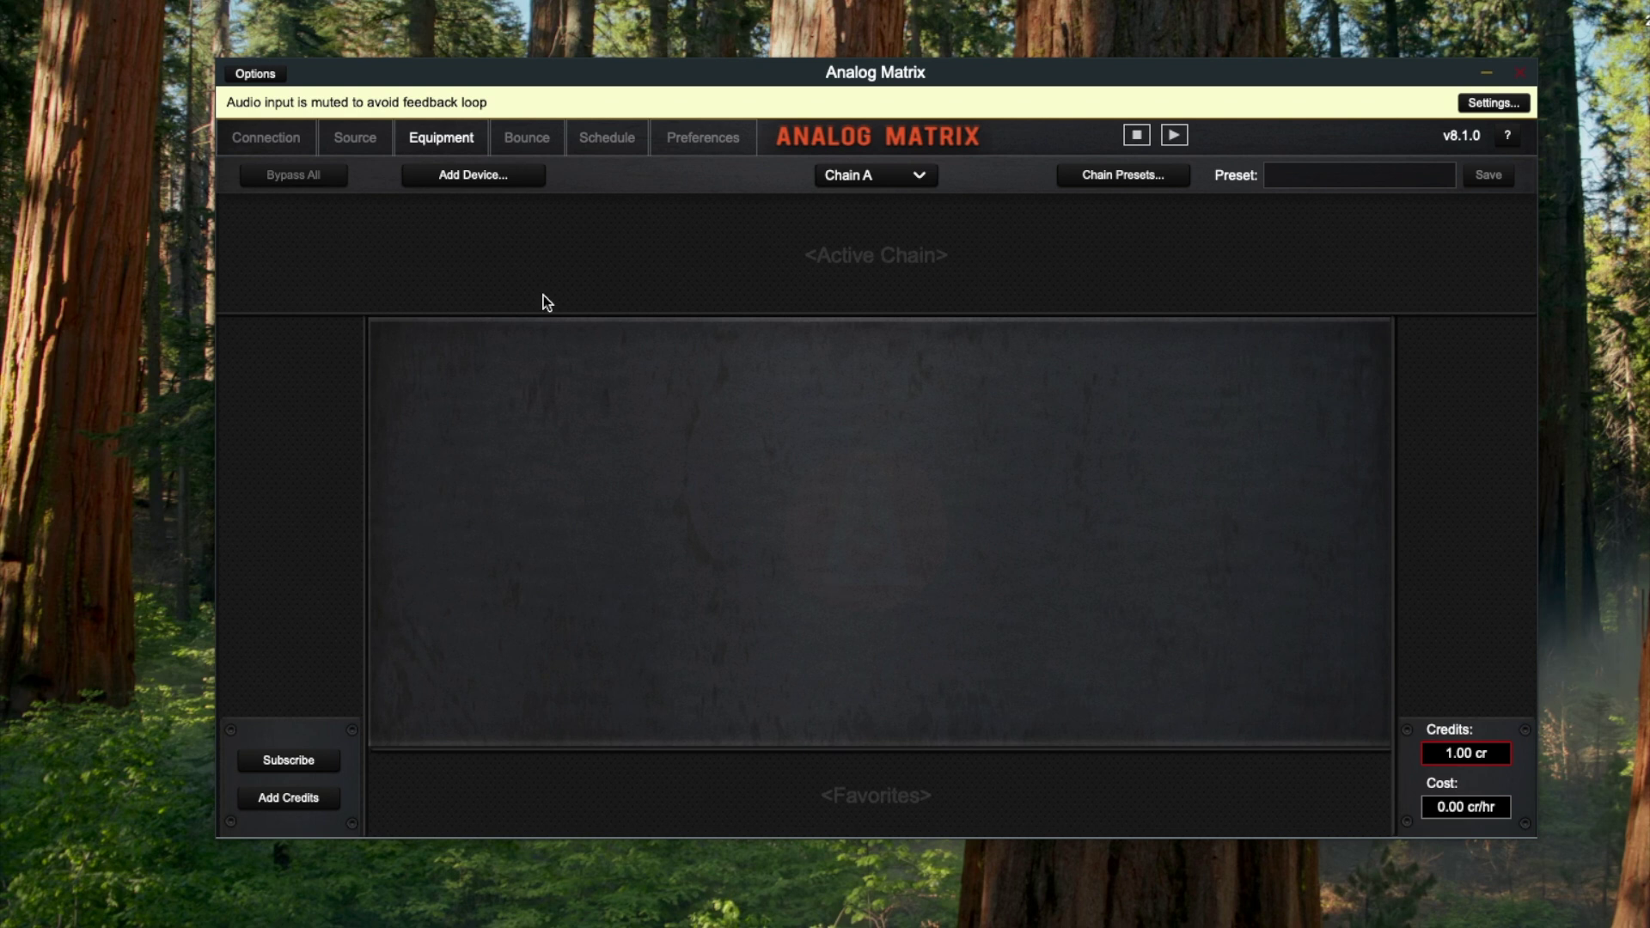
# - Load the Finish preset (Neve 1058, Tegeler Creme) and raise the Tegeler's Low Freq knob
pyautogui.click(1132, 179)
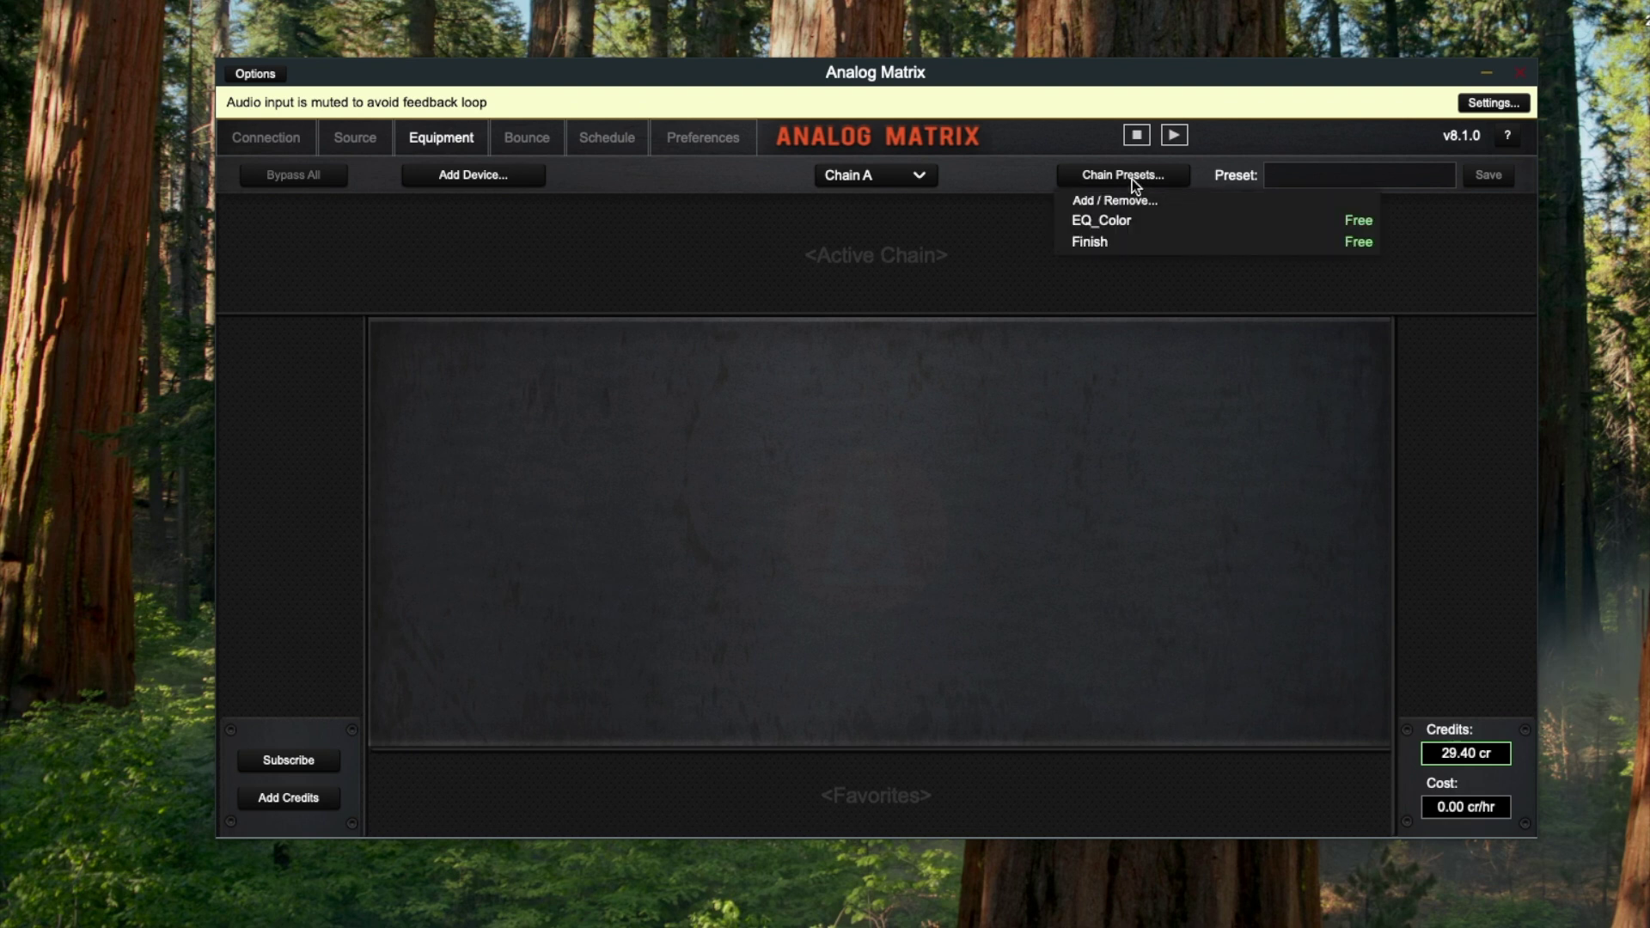
pyautogui.click(1115, 244)
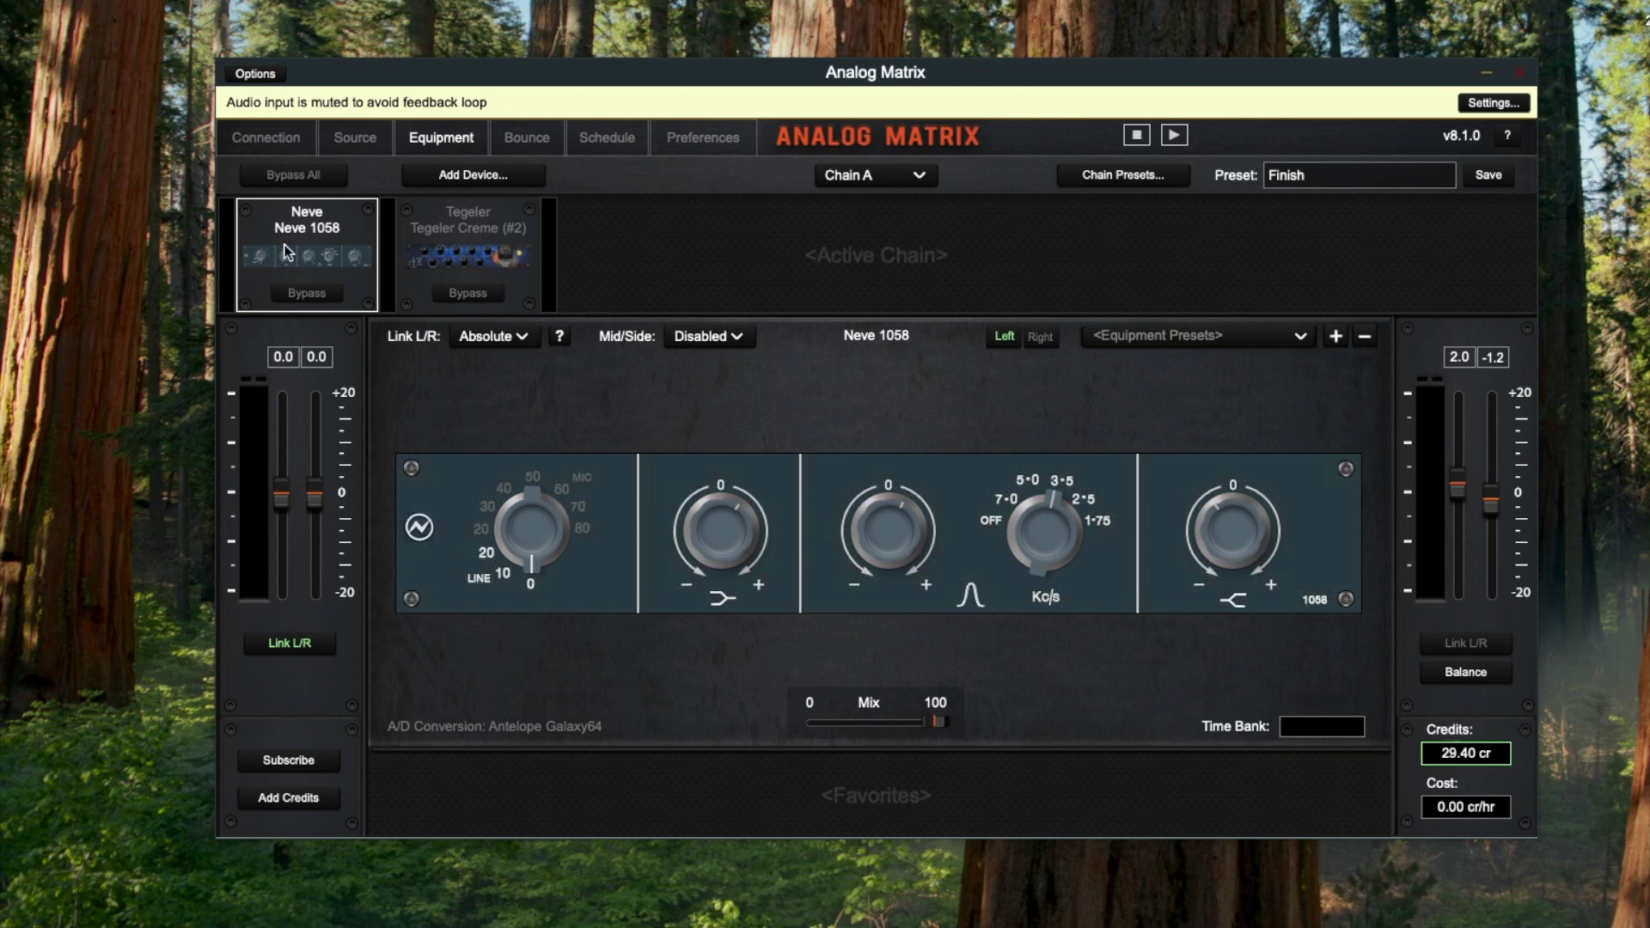
pyautogui.click(419, 219)
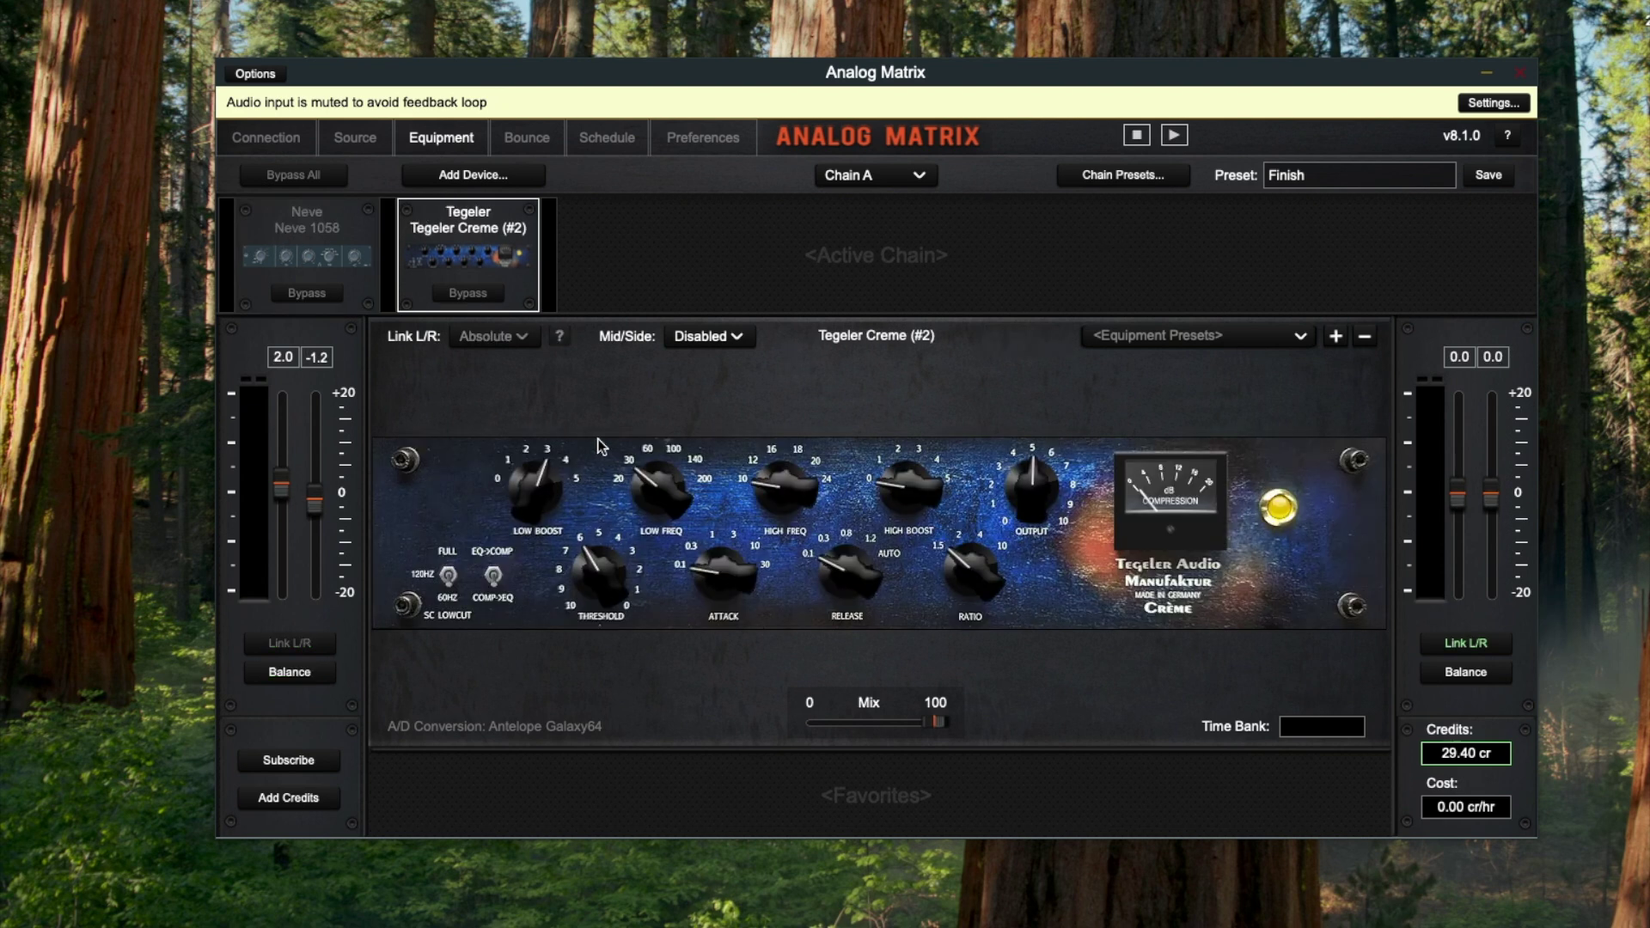
pyautogui.scroll(3, 655, 494)
# - Load clip4.wav from the server as the channel 1 source
pyautogui.click(378, 140)
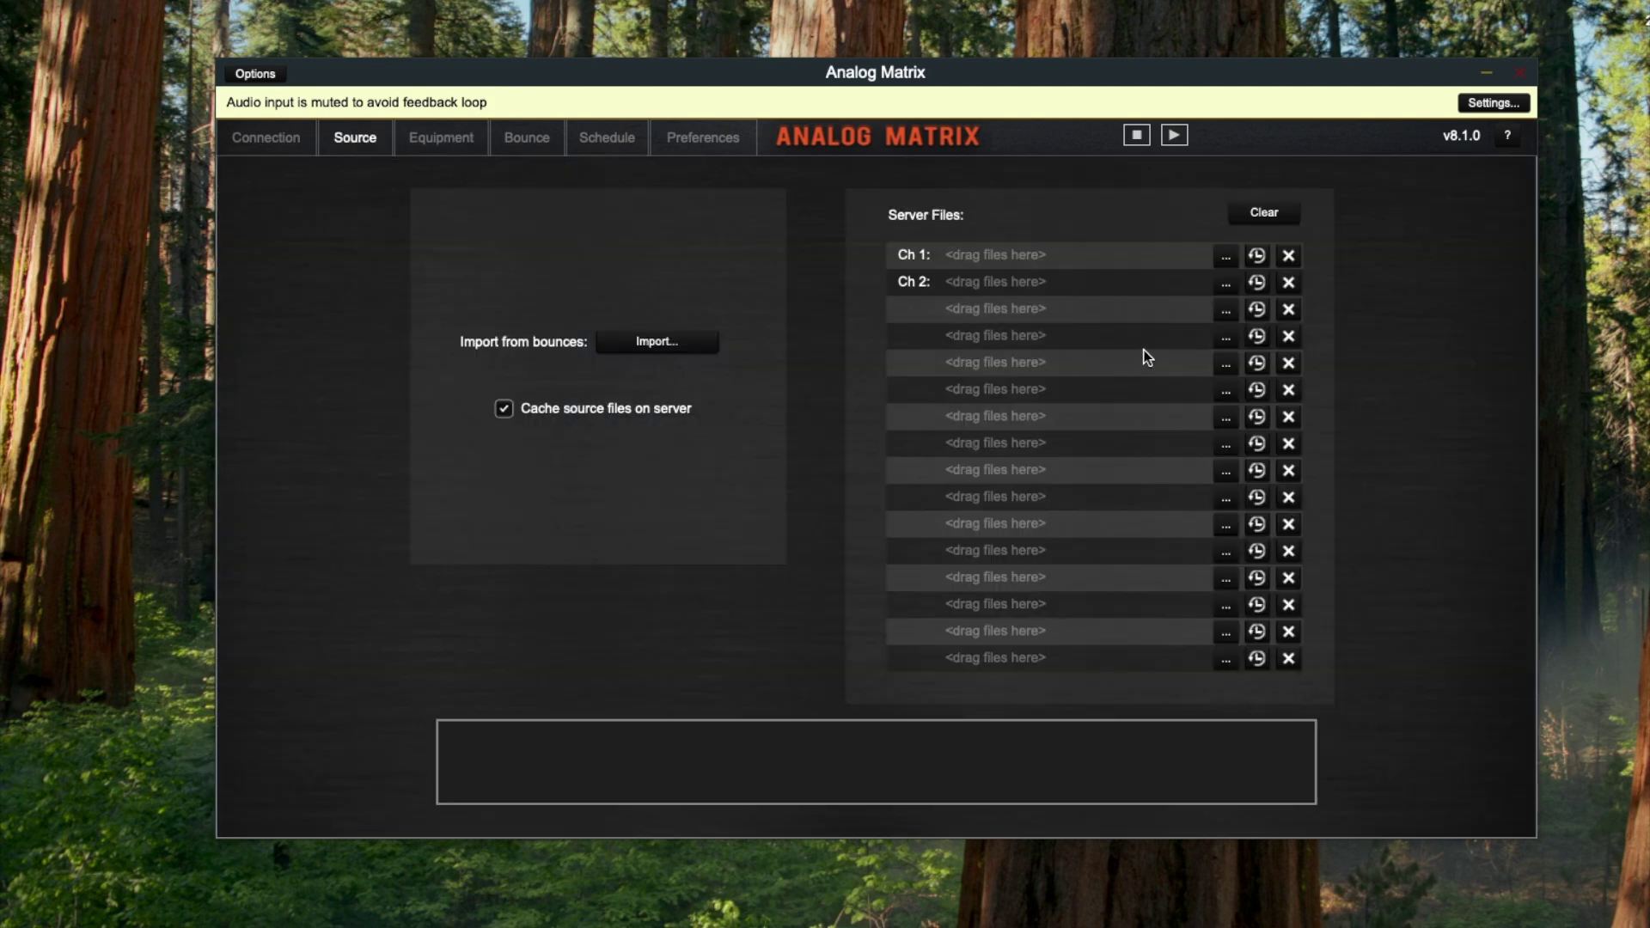
pyautogui.click(1227, 257)
pyautogui.click(1136, 291)
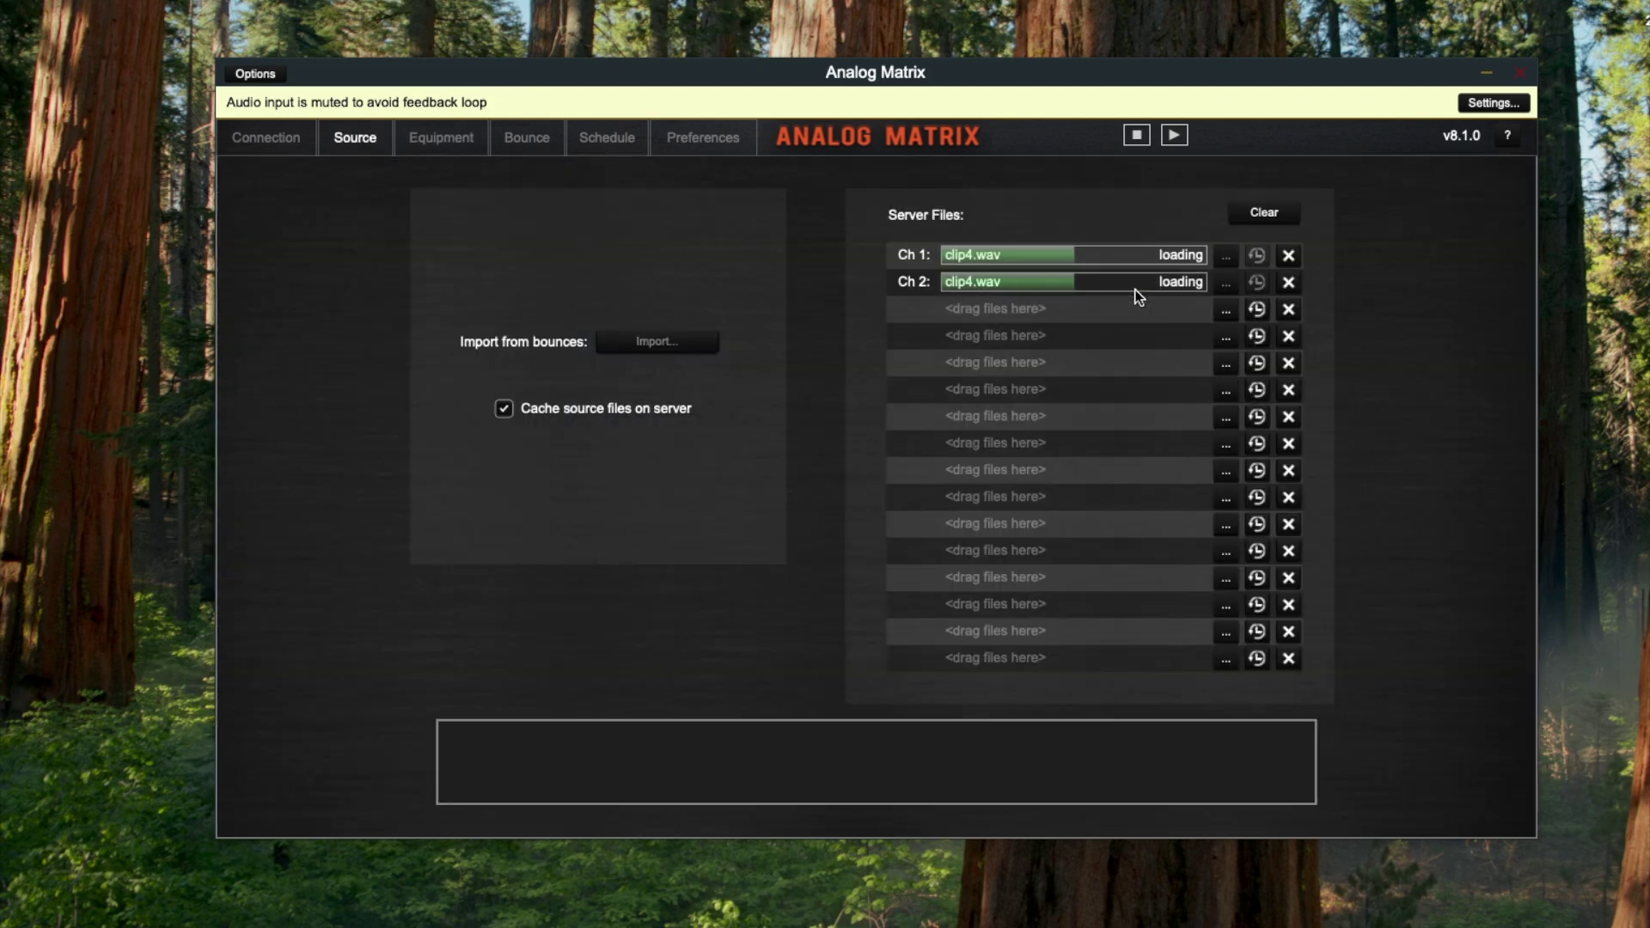
# - Play clip4.wav through the Finish chain, stop it, and go to the Bounce page
pyautogui.click(526, 139)
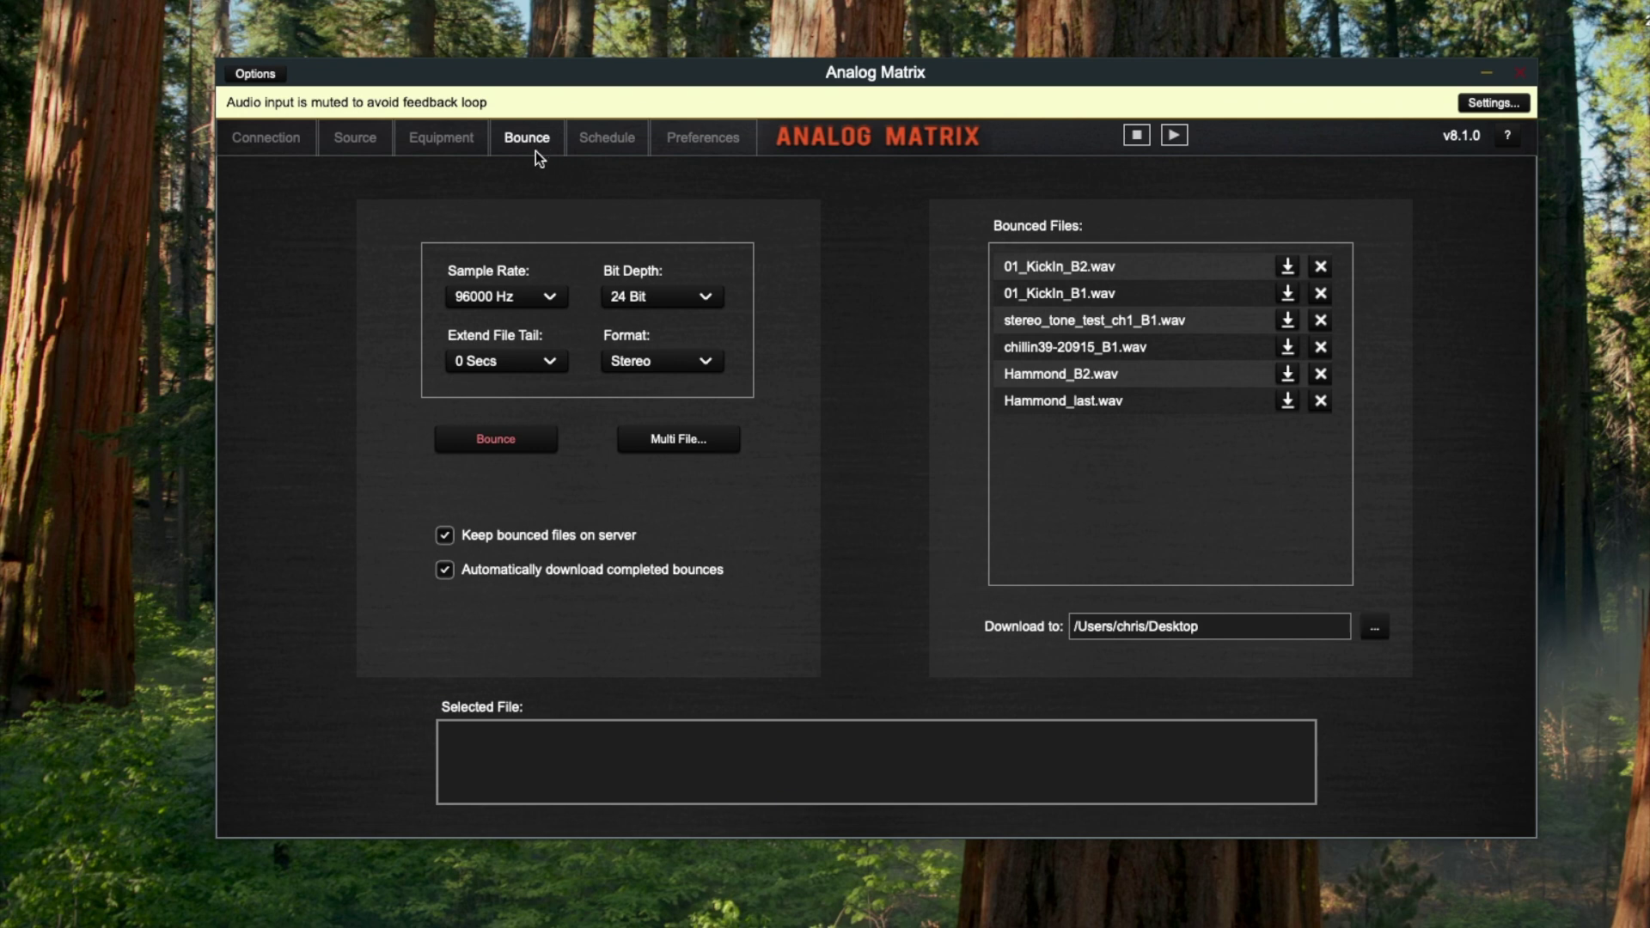
pyautogui.click(449, 135)
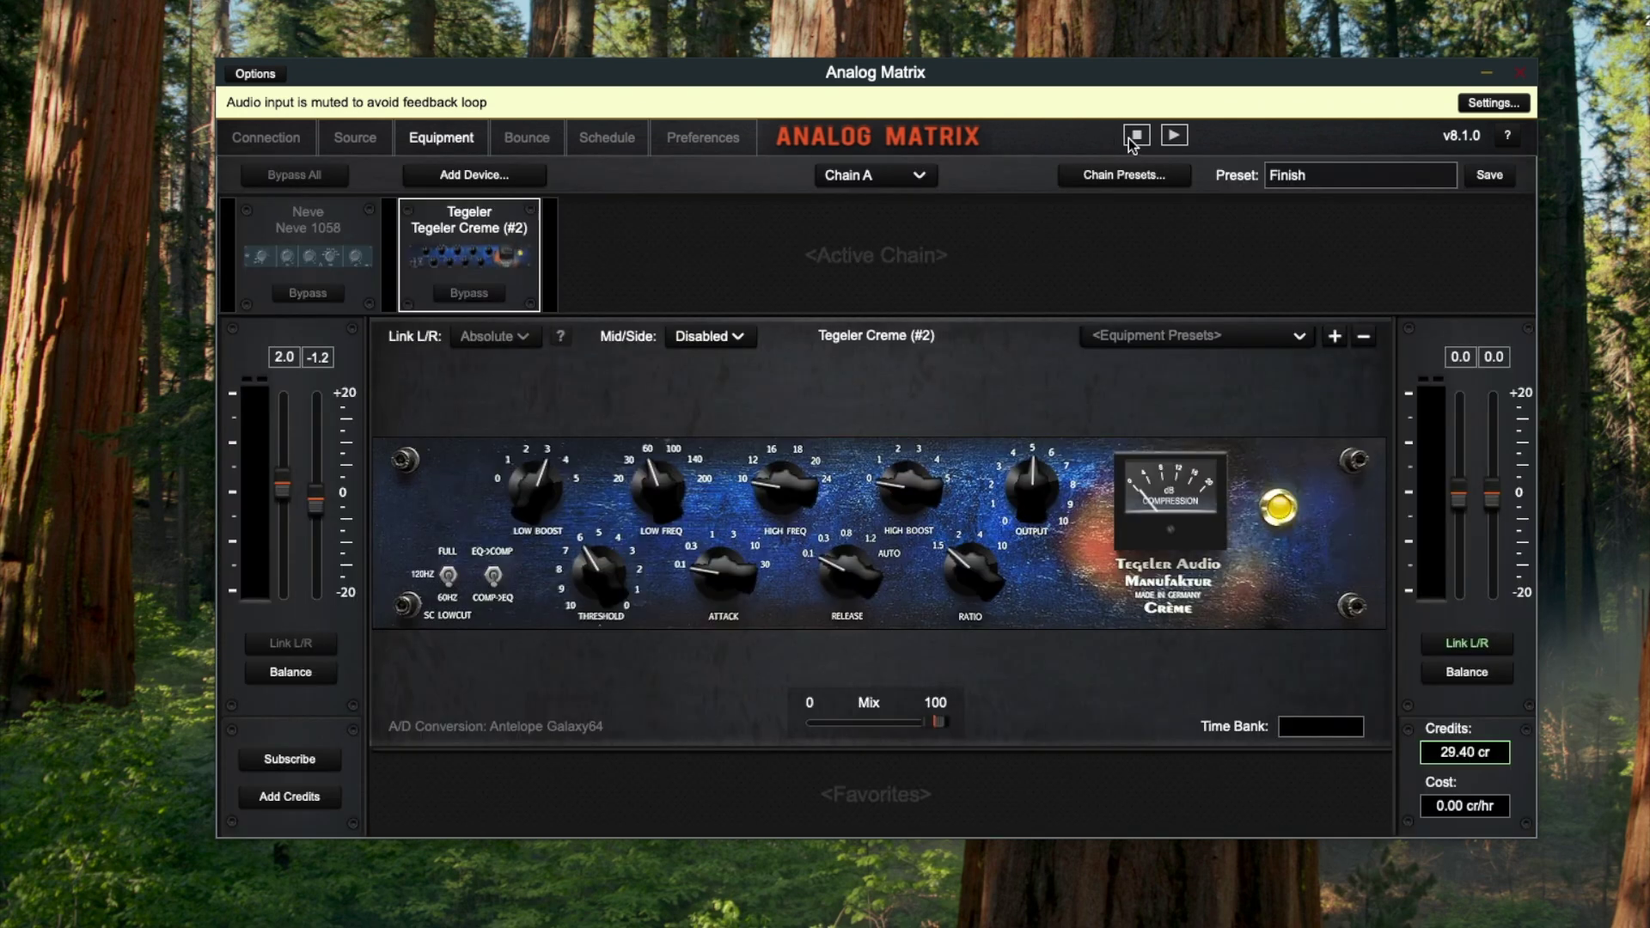
pyautogui.click(1176, 137)
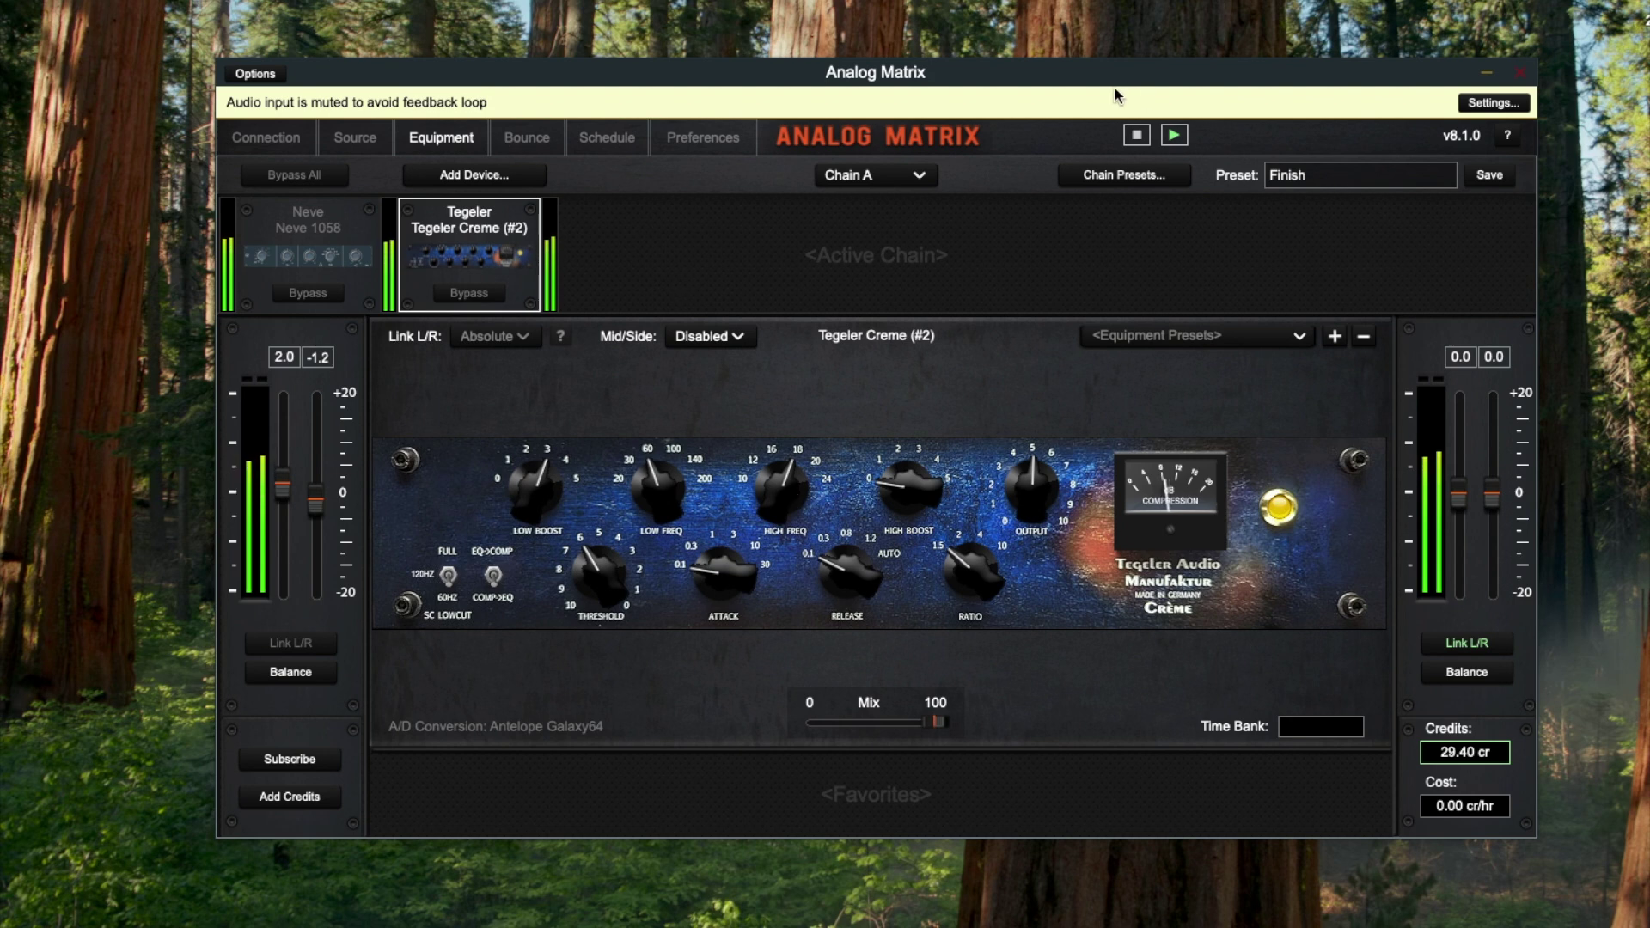
pyautogui.click(1137, 137)
pyautogui.click(547, 141)
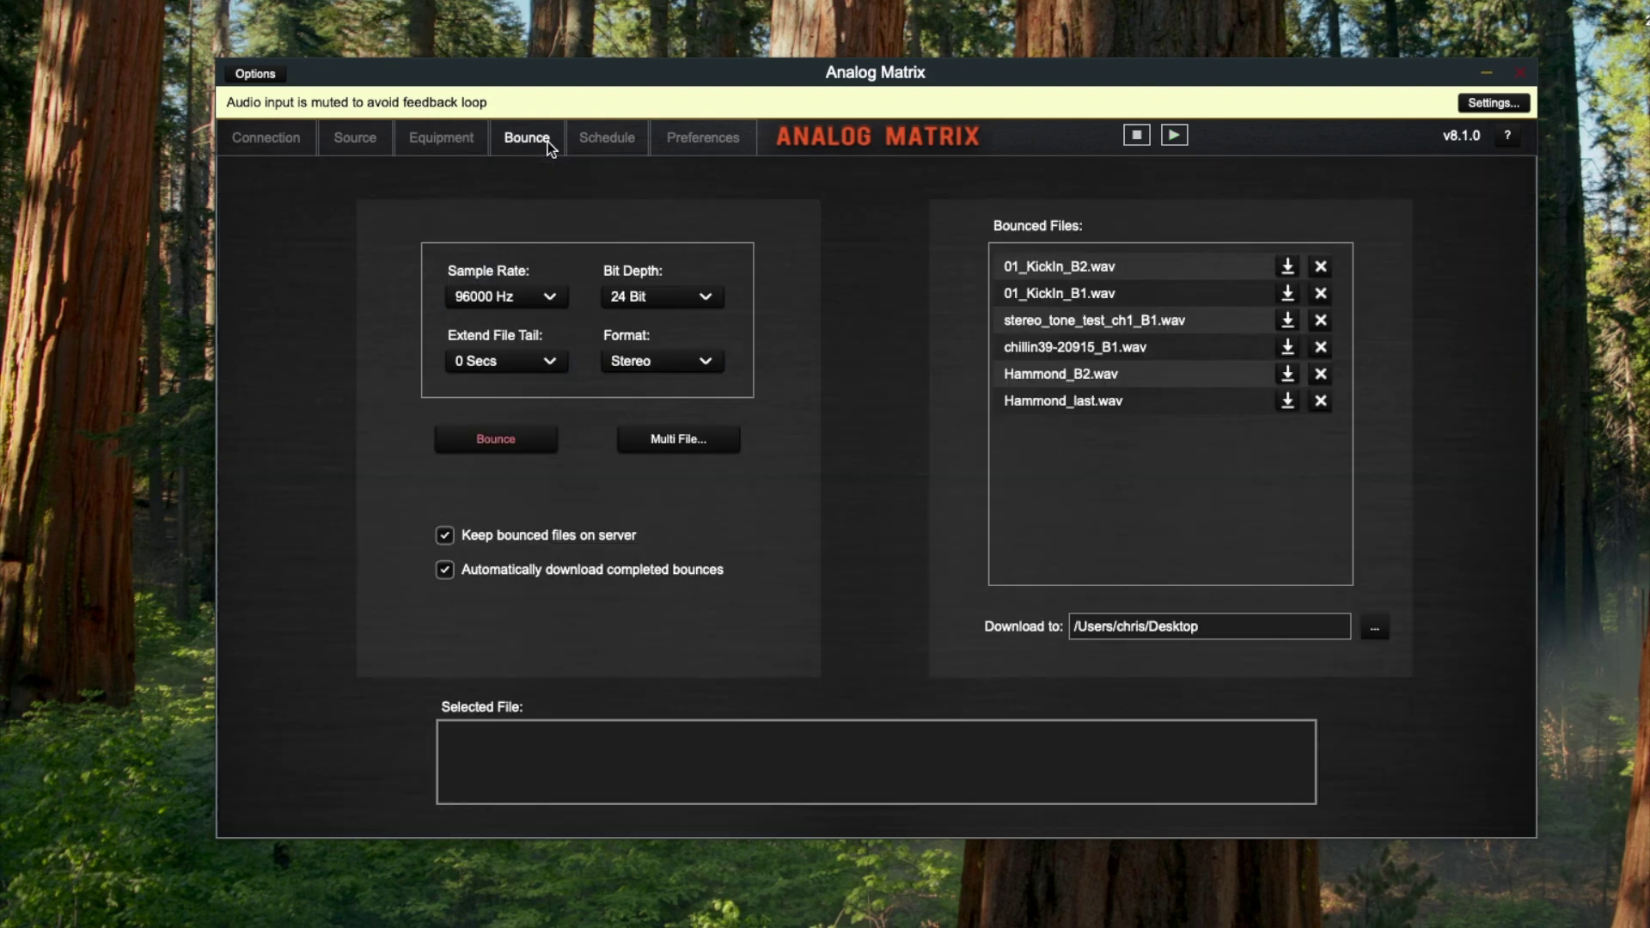